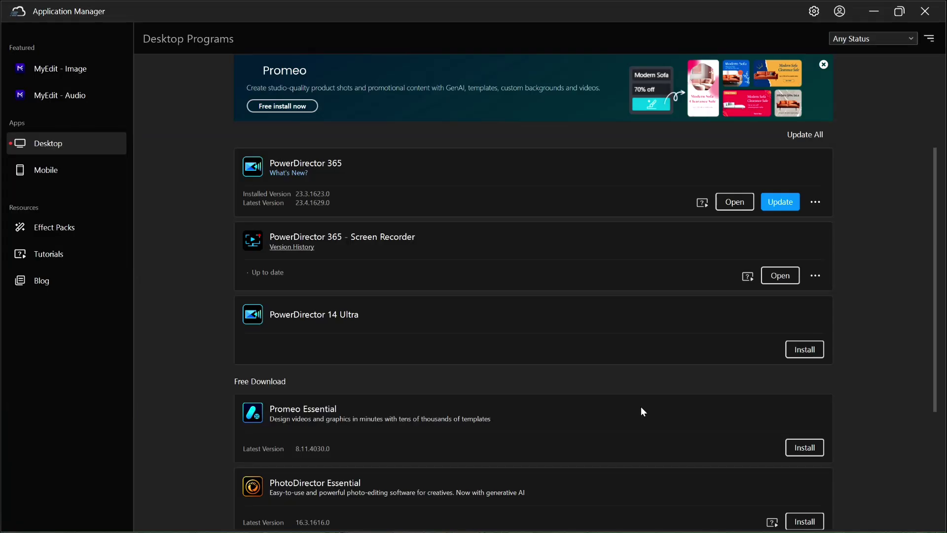
- Check the PowerDirector 365 versions and launch it with the '134 - May 2025 Update' project loaded
{"action": "left_click", "coordinate": [816, 203]}
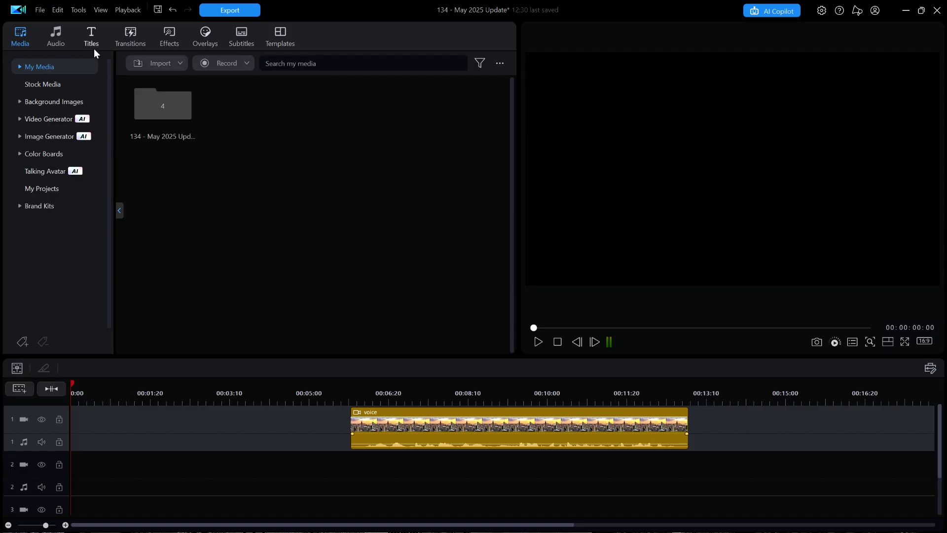
- Switch to the Titles room showing the Gaming and Japanese YouTube title templates
{"action": "left_click", "coordinate": [92, 32]}
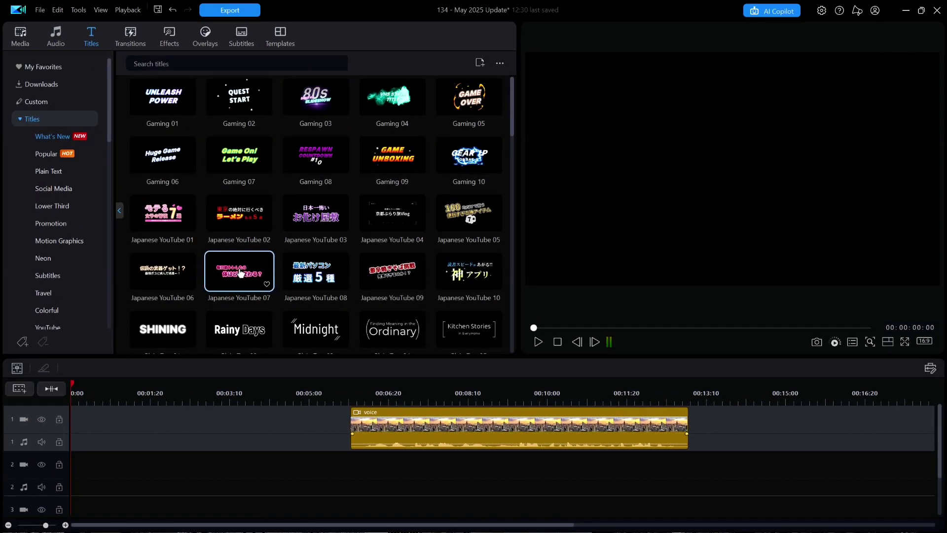
- Preview Japanese YouTube 07 and drop it at the start of track 1
{"action": "left_click", "coordinate": [240, 272]}
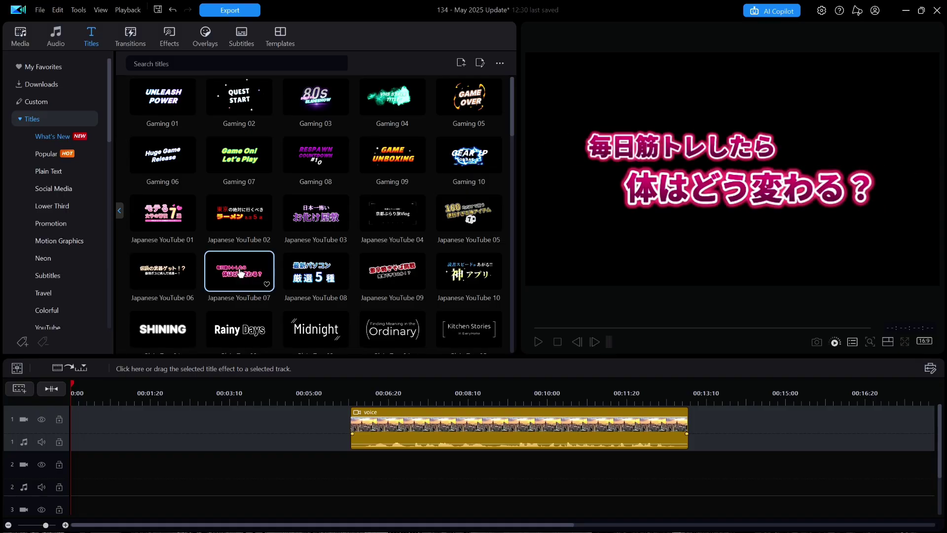
{"action": "left_click_drag", "start_coordinate": [240, 273], "coordinate": [152, 427]}
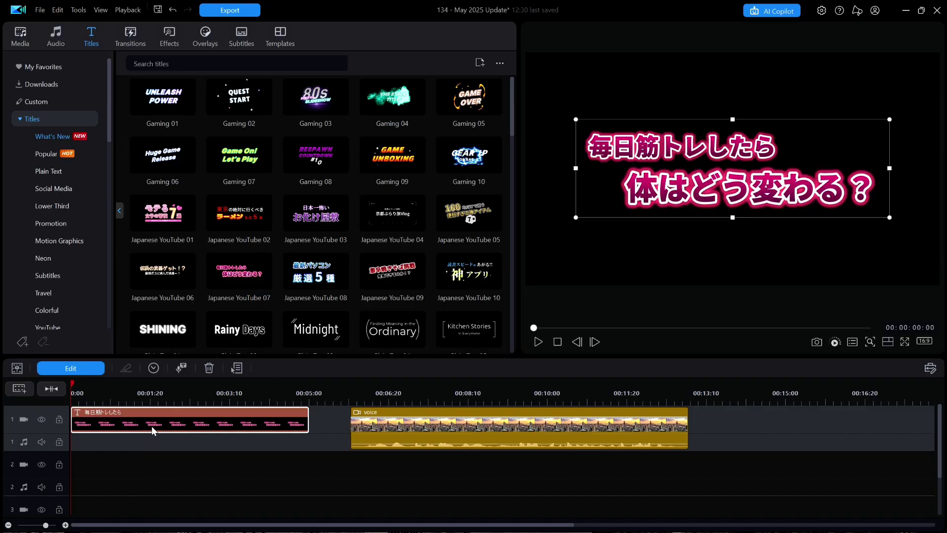
- Open the title in Advanced Title Editing, collapse both text tracks' keyframe rows, and show Styles
{"action": "double_click", "coordinate": [151, 425]}
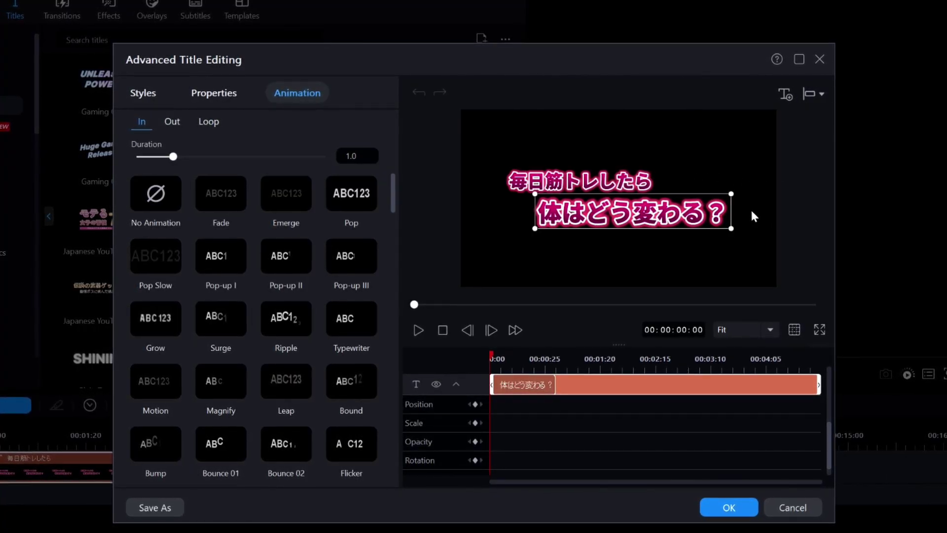
{"action": "left_click", "coordinate": [456, 382]}
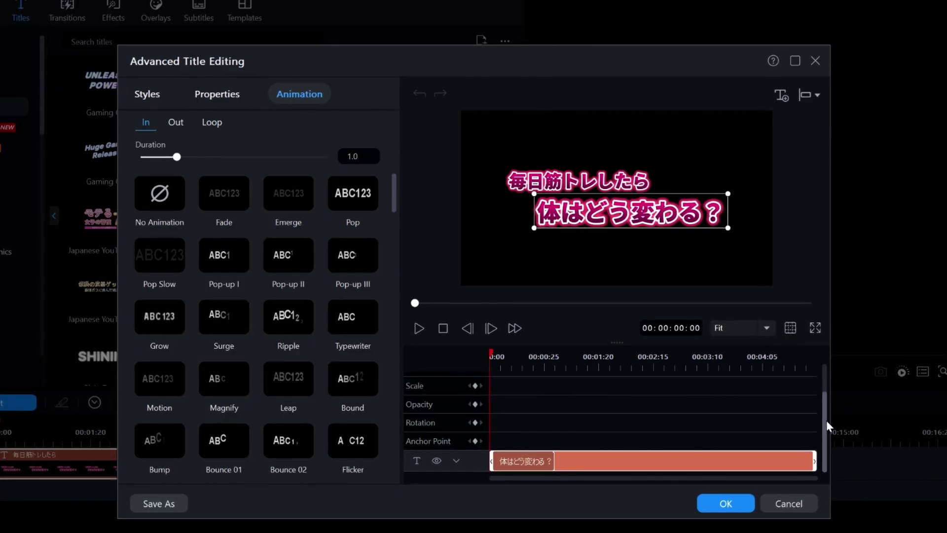
{"action": "left_click_drag", "start_coordinate": [824, 419], "coordinate": [815, 378]}
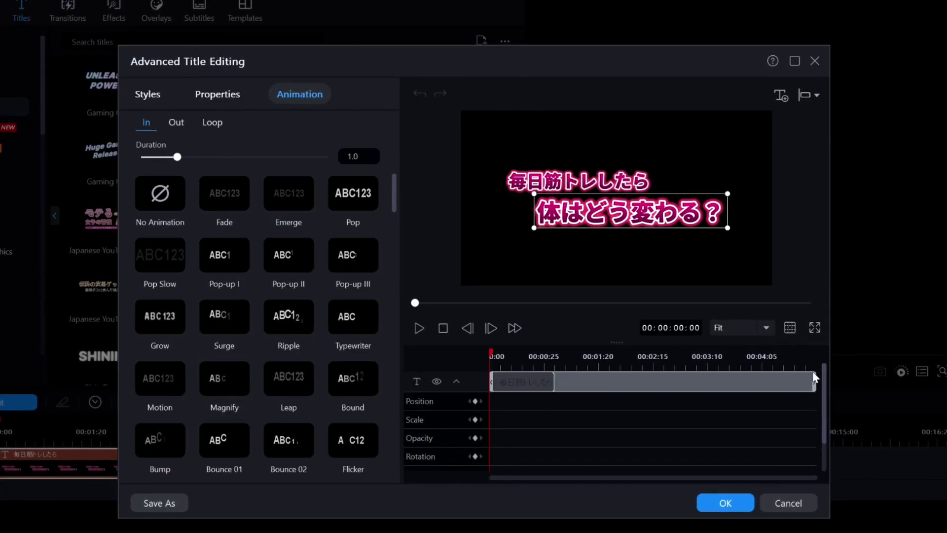
{"action": "left_click", "coordinate": [457, 383]}
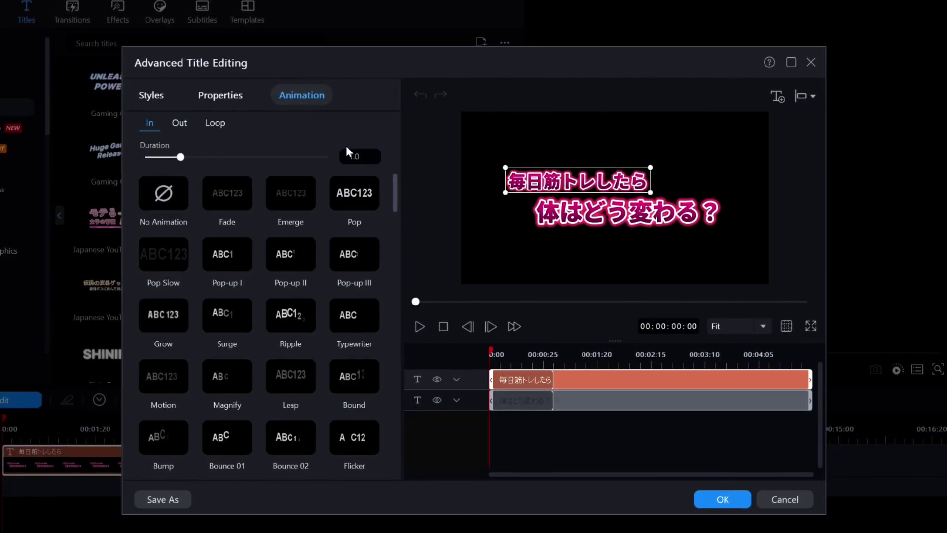
{"action": "left_click", "coordinate": [153, 96]}
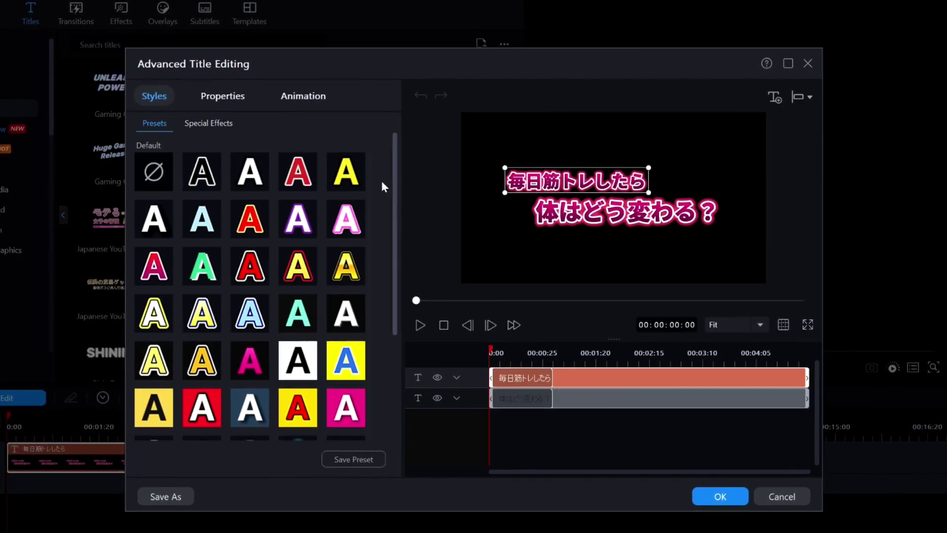
- Set the first line's font to Arial Black and replace its text with 'PowerDirector'
{"action": "left_click", "coordinate": [223, 96]}
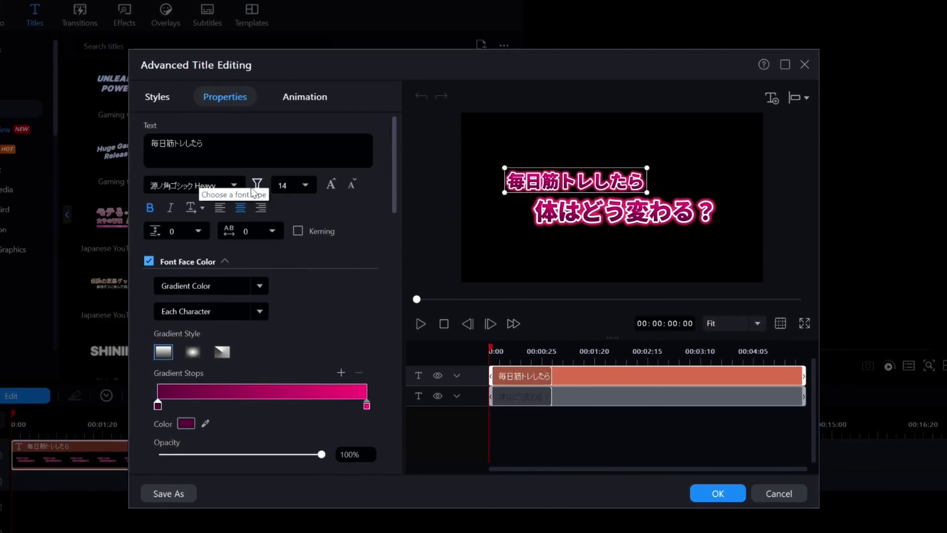
{"action": "left_click", "coordinate": [235, 184]}
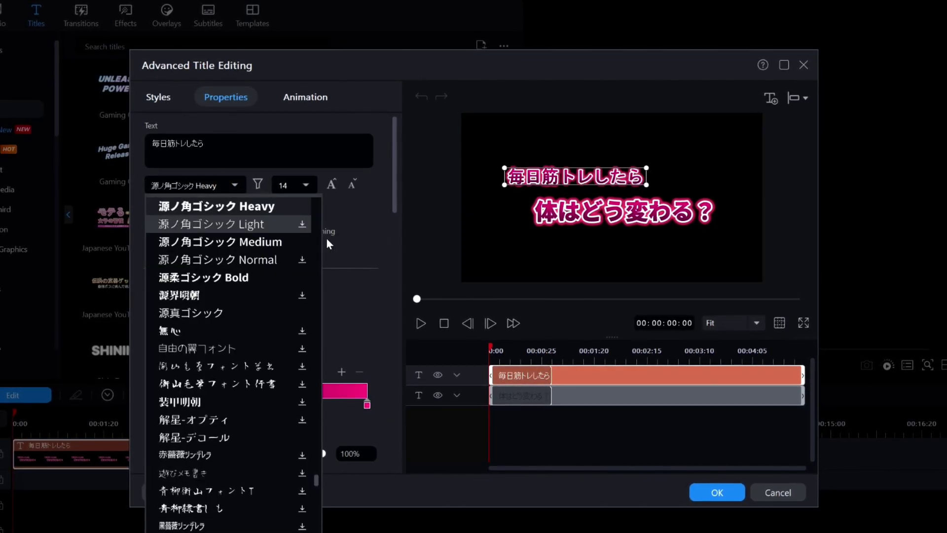
{"action": "left_click", "coordinate": [317, 214]}
{"action": "scroll", "coordinate": [317, 217], "scroll_direction": "down", "scroll_amount": 5}
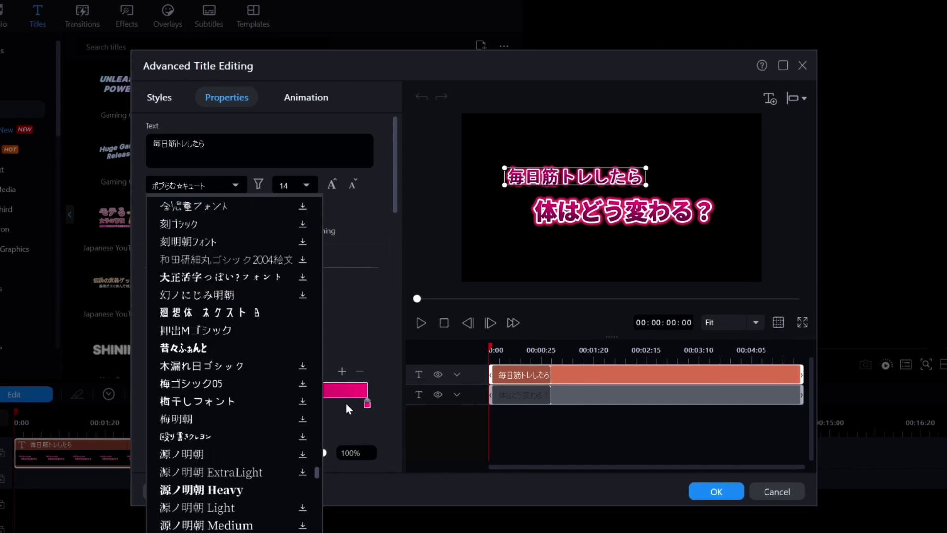
{"action": "left_click_drag", "start_coordinate": [315, 469], "coordinate": [310, 190]}
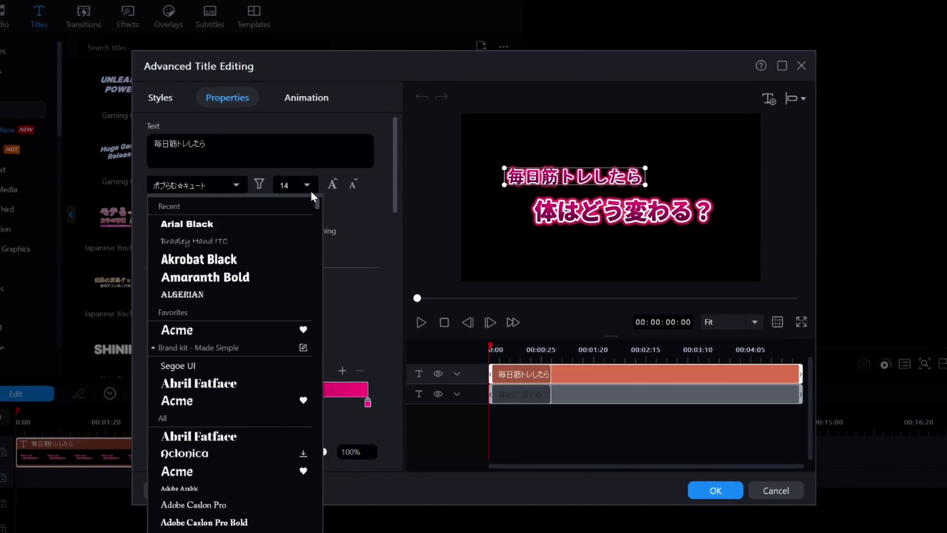
{"action": "left_click", "coordinate": [187, 220]}
{"action": "left_click_drag", "start_coordinate": [219, 143], "coordinate": [144, 139]}
{"action": "type", "text": "Powe"}
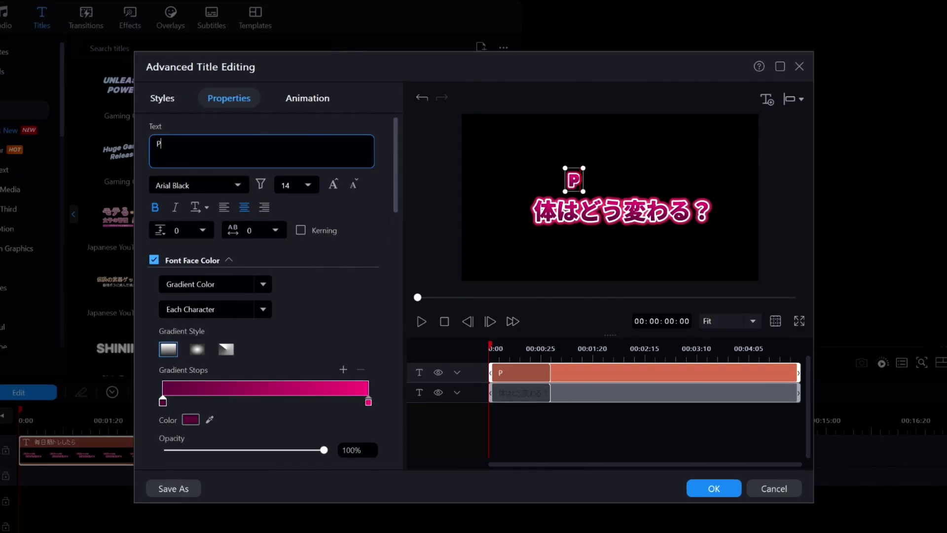
{"action": "type", "text": "rD"}
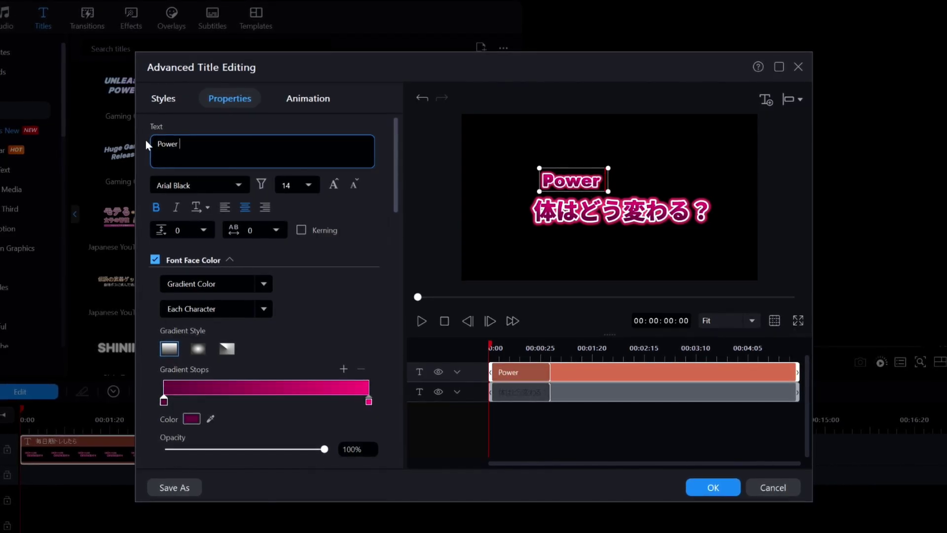
{"action": "type", "text": "irect"}
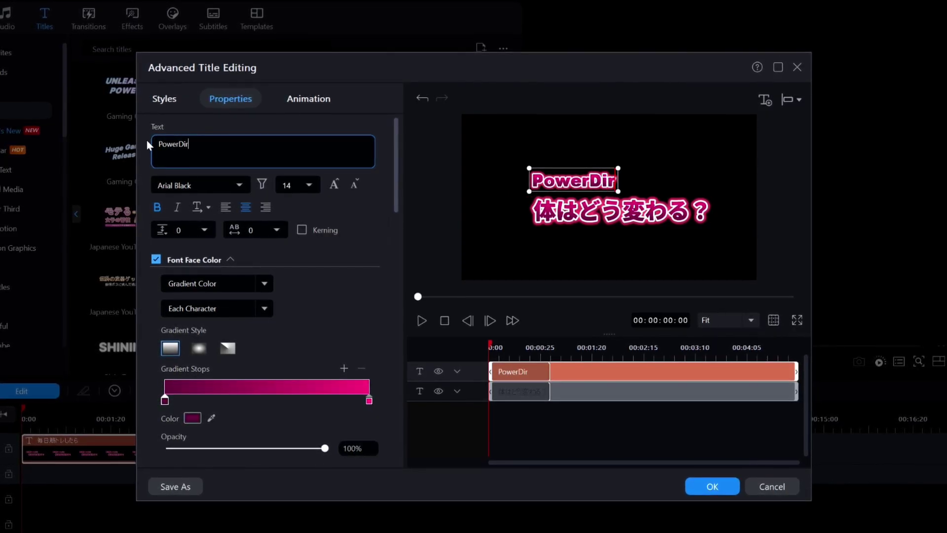
{"action": "type", "text": "or"}
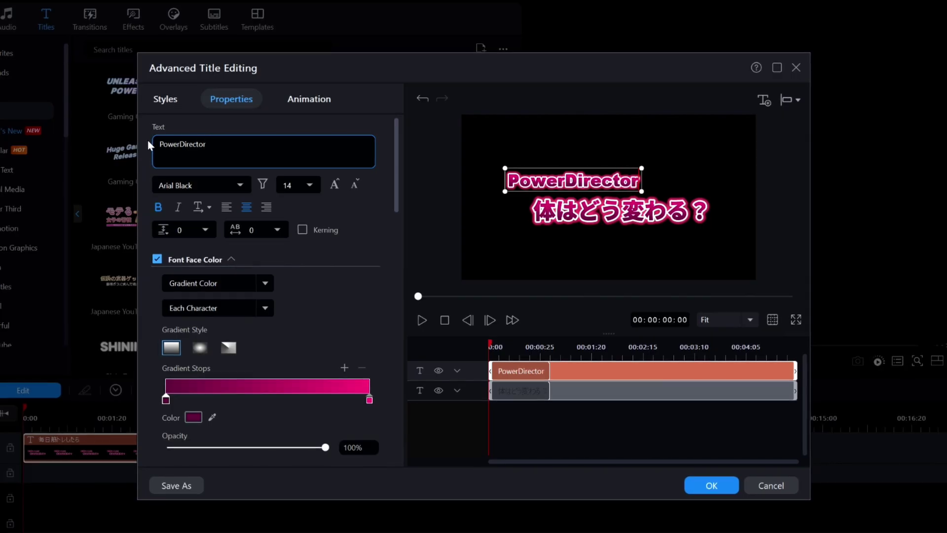
- Set the second line to Arial Black reading 'Made Simple', then stop the preview
{"action": "left_click", "coordinate": [584, 389]}
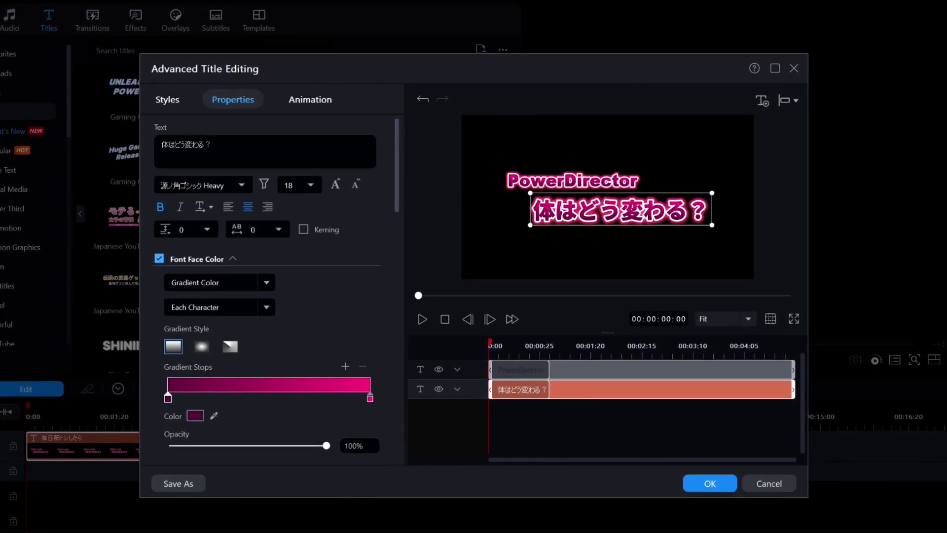
{"action": "left_click", "coordinate": [243, 186]}
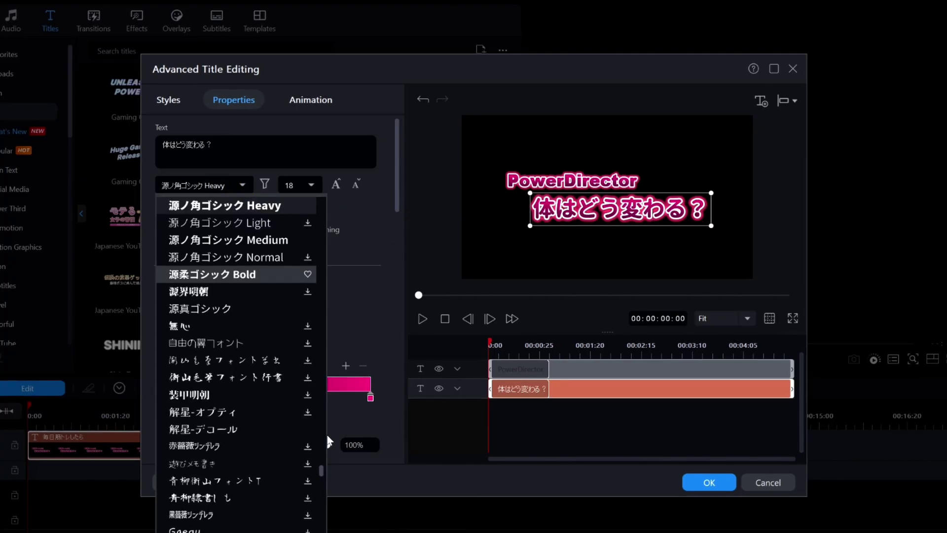
{"action": "left_click_drag", "start_coordinate": [321, 473], "coordinate": [322, 198]}
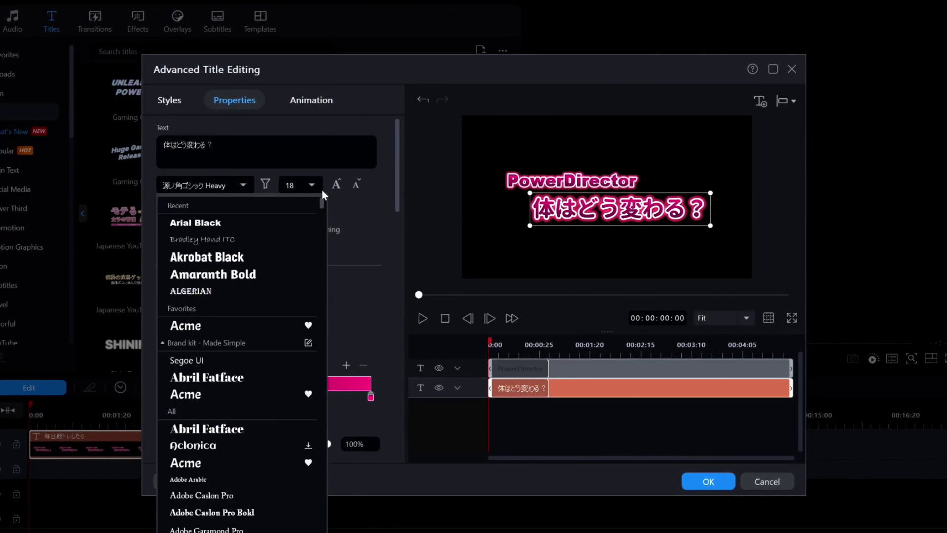
{"action": "left_click", "coordinate": [202, 223]}
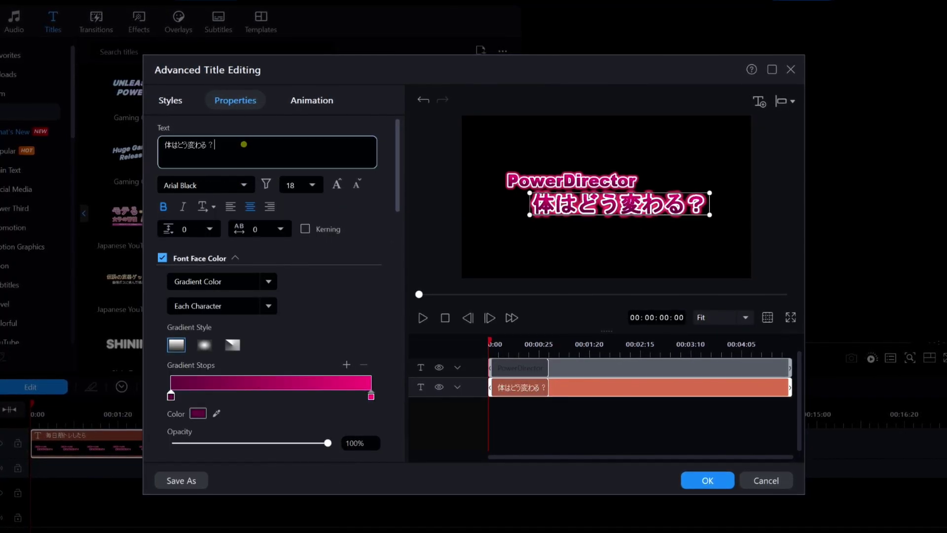
{"action": "triple_click", "coordinate": [243, 144]}
{"action": "type", "text": "Made"}
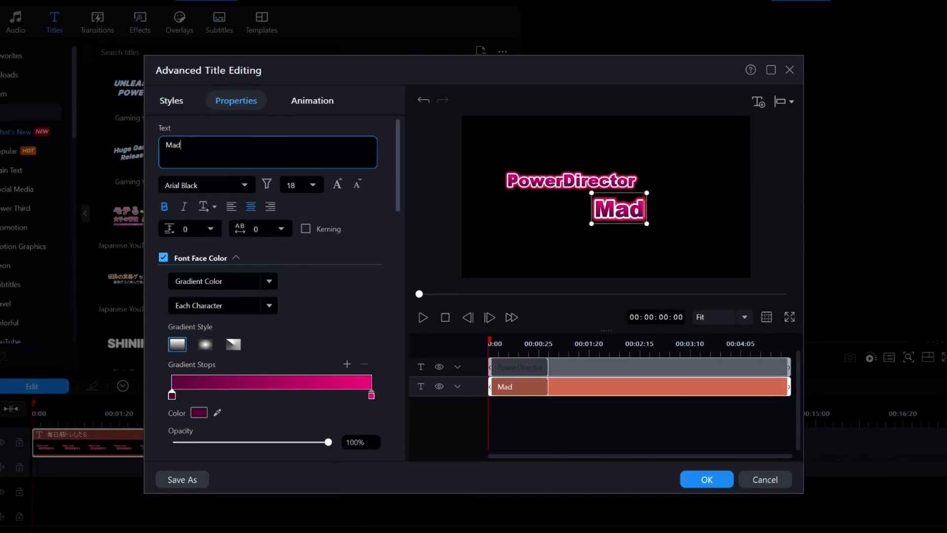
{"action": "type", "text": " Simp"}
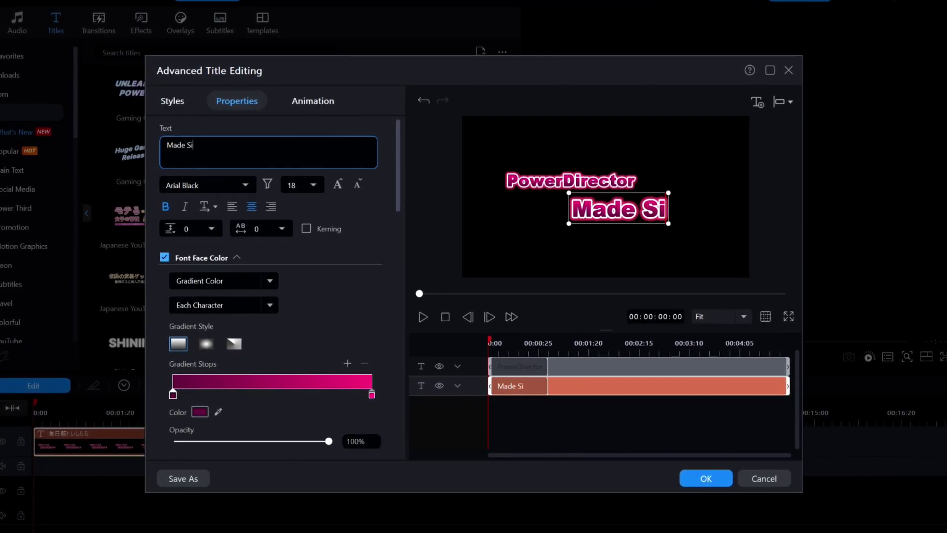
{"action": "type", "text": "le"}
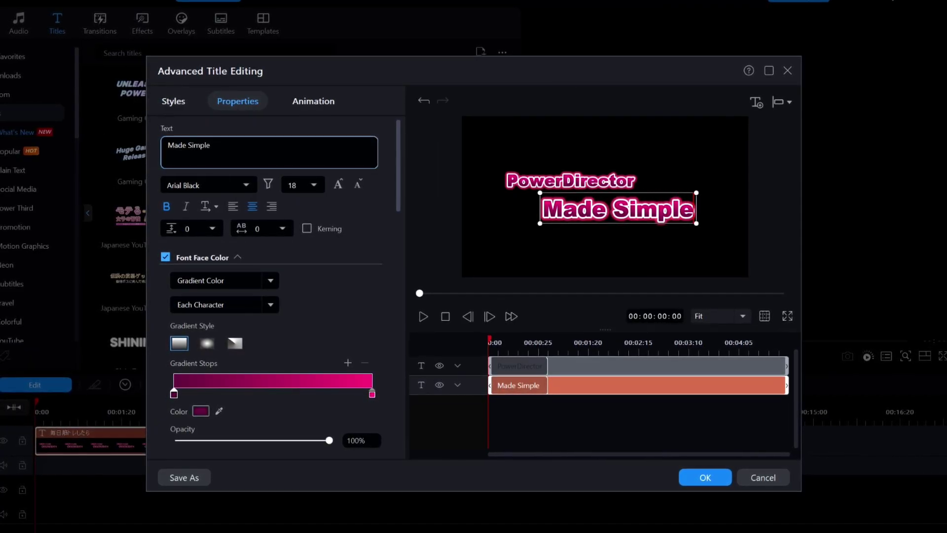
{"action": "left_click", "coordinate": [444, 317]}
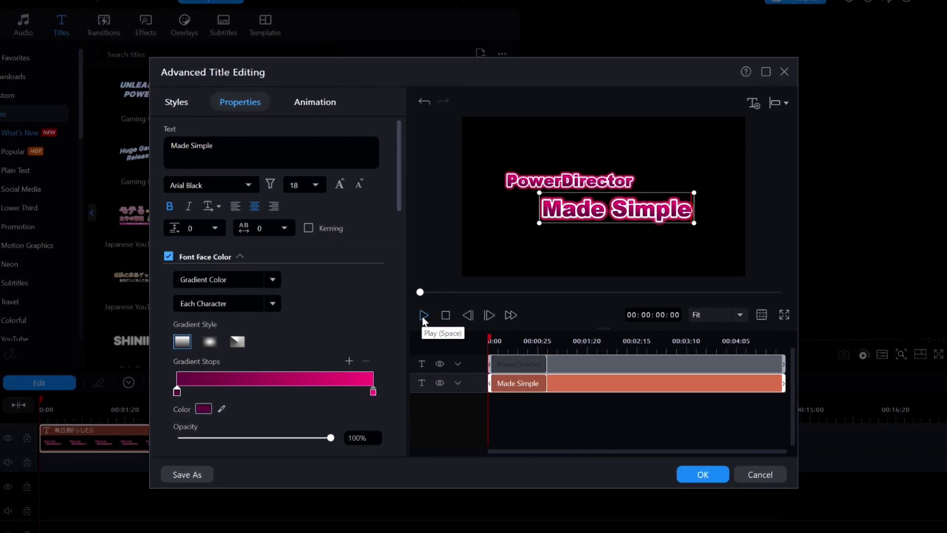
{"action": "left_click", "coordinate": [423, 318]}
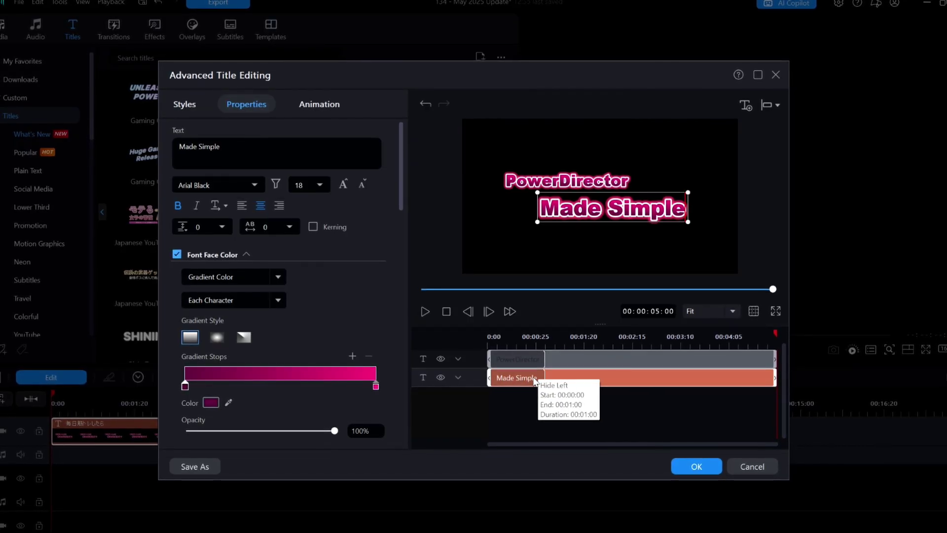
{"action": "left_click", "coordinate": [447, 309]}
{"action": "left_click", "coordinate": [424, 309]}
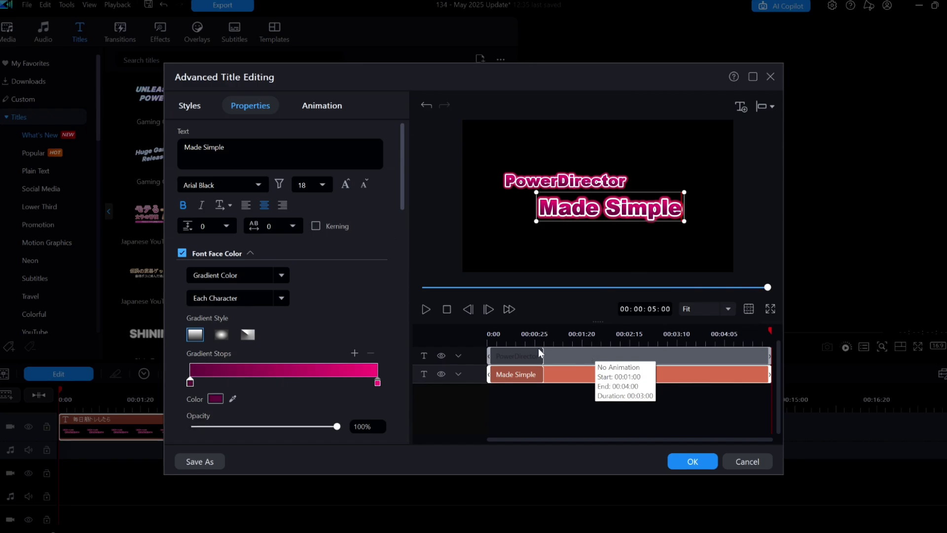
{"action": "left_click", "coordinate": [447, 309]}
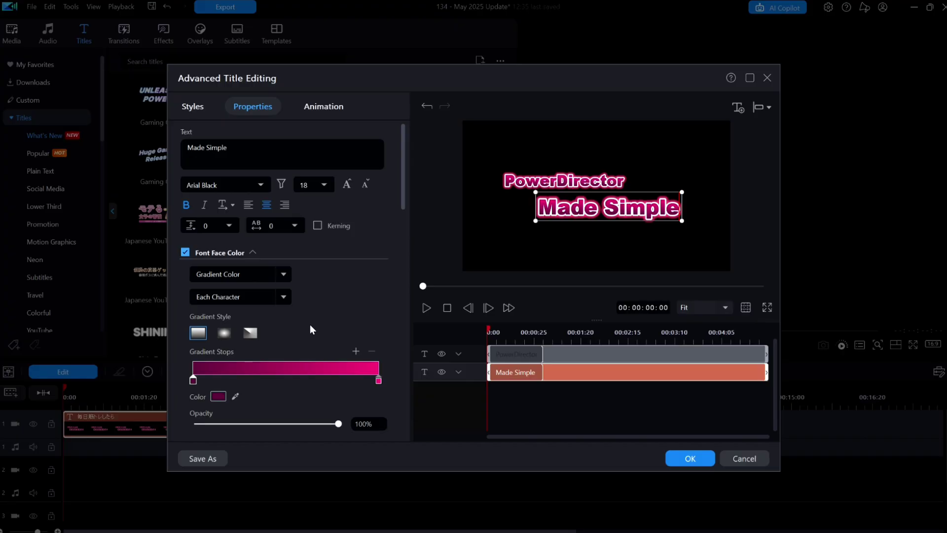
{"action": "scroll", "coordinate": [310, 324], "scroll_direction": "down", "scroll_amount": 5}
{"action": "scroll", "coordinate": [231, 386], "scroll_direction": "down", "scroll_amount": 2}
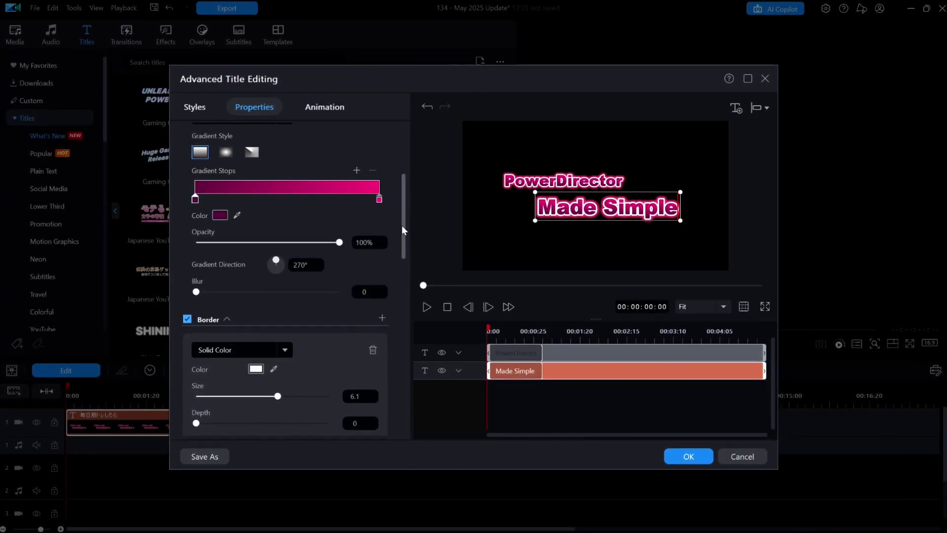
- Review the Animation and Styles tabs, return to Properties, and apply the title with OK
{"action": "left_click", "coordinate": [321, 107]}
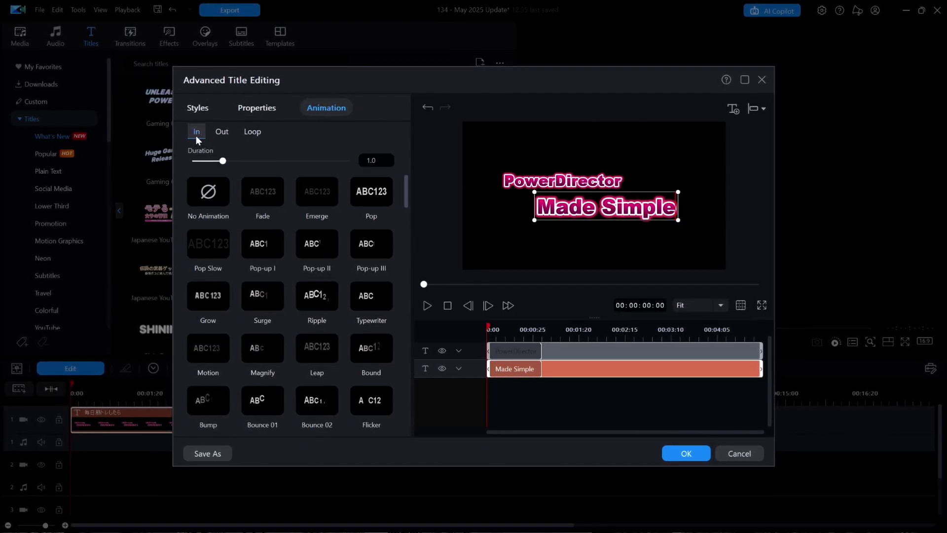
{"action": "left_click", "coordinate": [200, 111]}
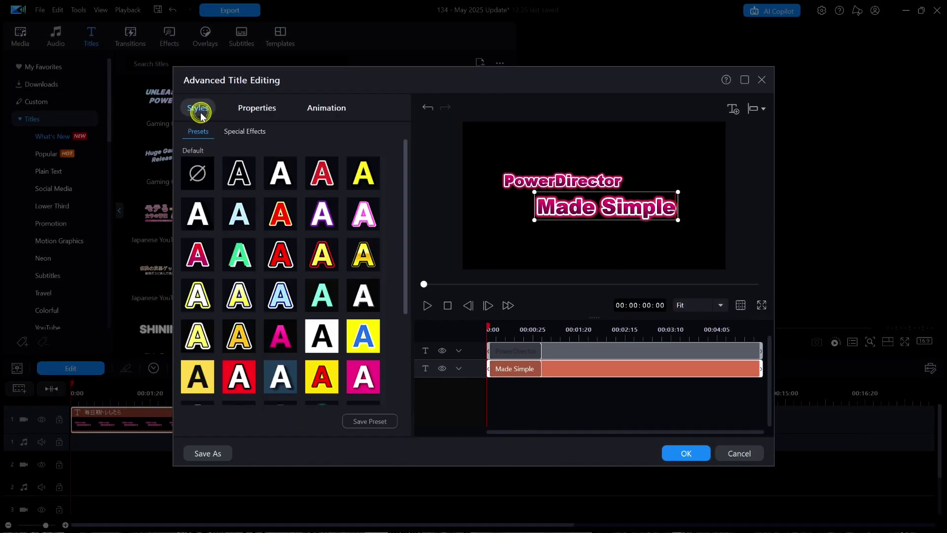
{"action": "left_click", "coordinate": [407, 192]}
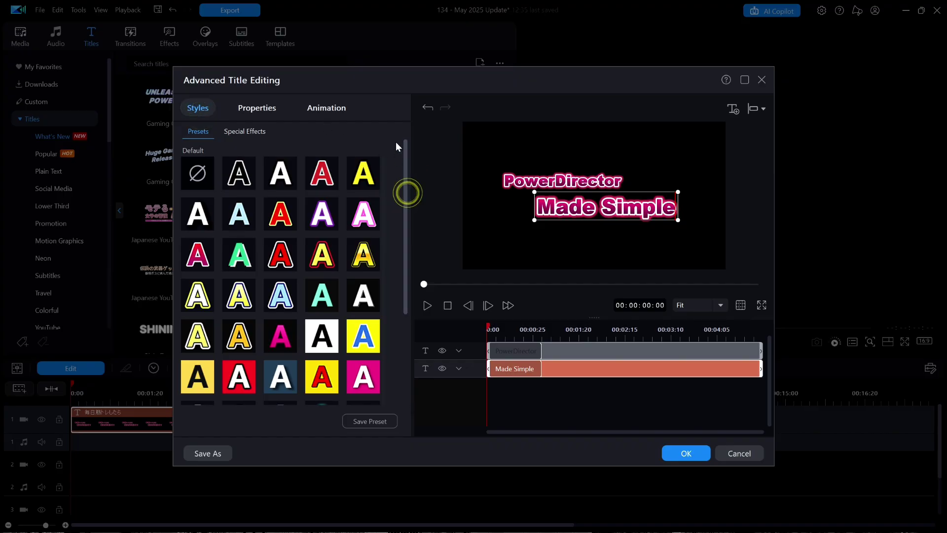
{"action": "left_click", "coordinate": [257, 113]}
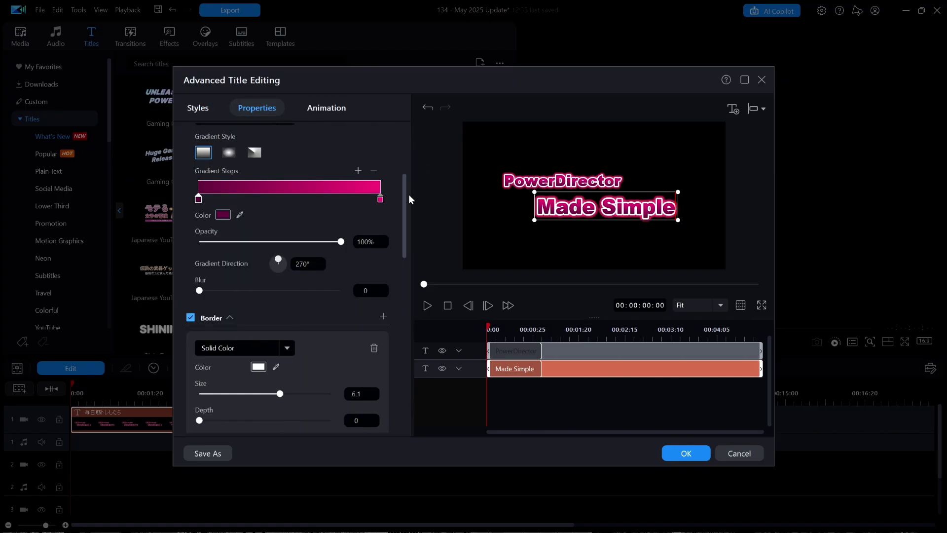
{"action": "left_click_drag", "start_coordinate": [402, 210], "coordinate": [398, 158]}
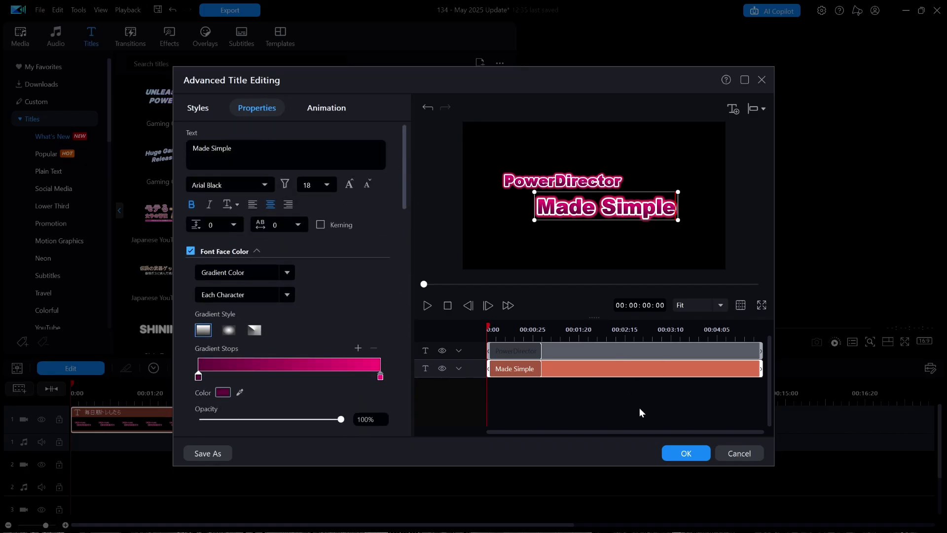
{"action": "left_click", "coordinate": [680, 454]}
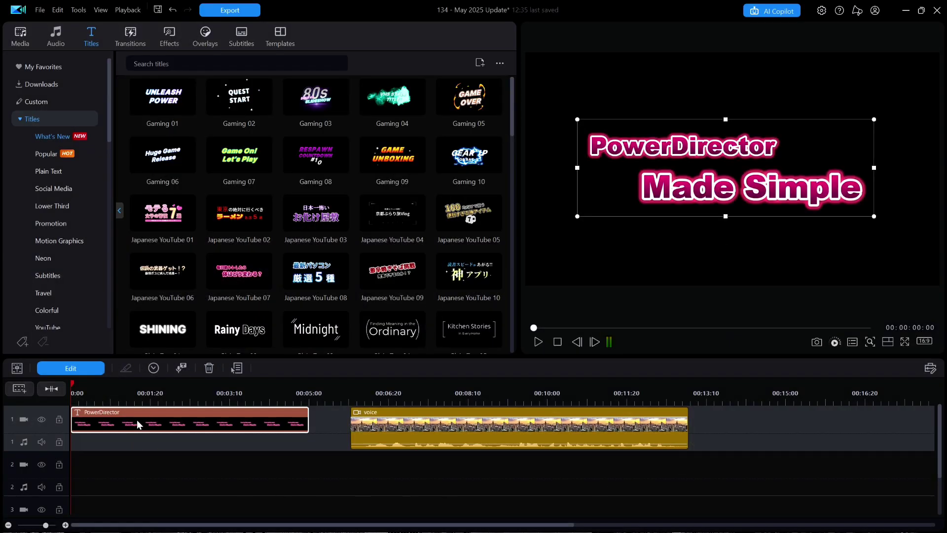
- Reopen the PowerDirector title clip in Advanced Title Editing
{"action": "double_click", "coordinate": [196, 424]}
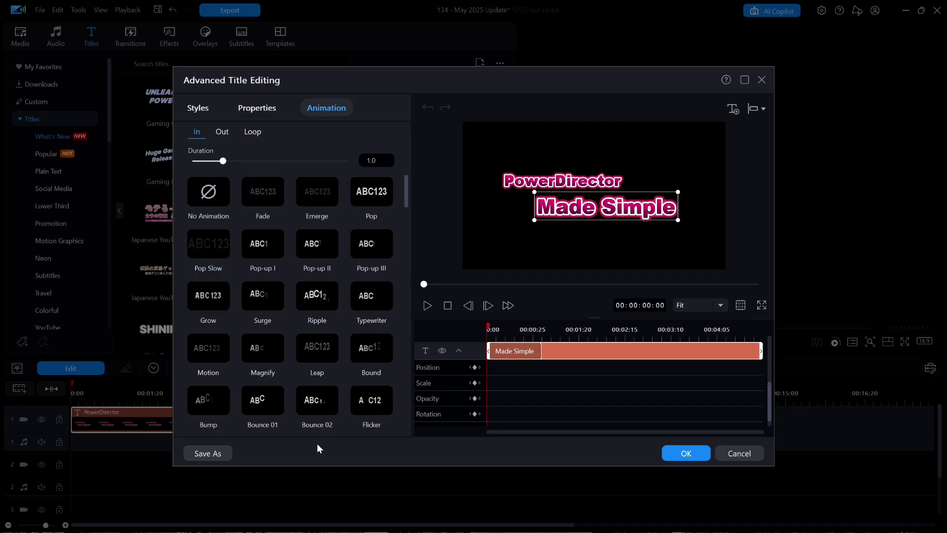
- Save the design as custom template 'PowerDirector Made Simple' with a chosen thumbnail frame
{"action": "left_click", "coordinate": [211, 455]}
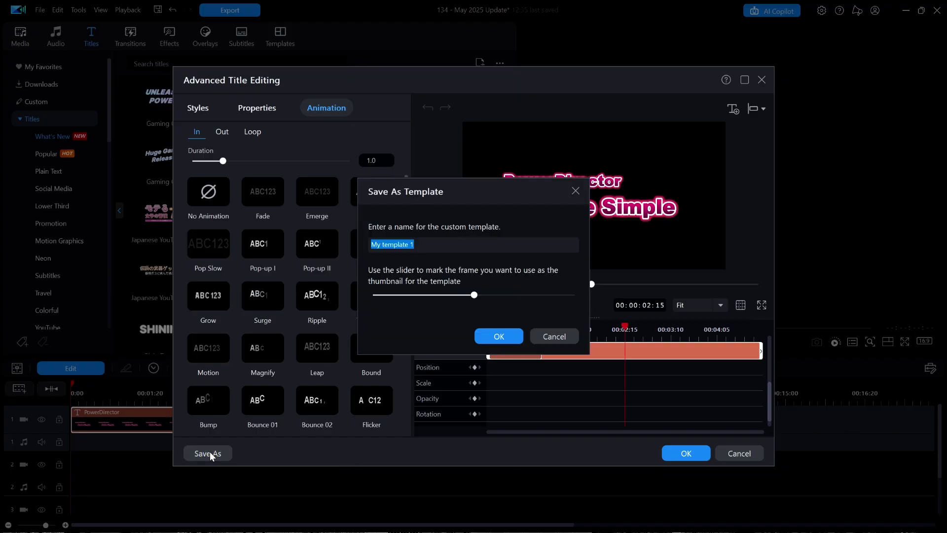
{"action": "left_click_drag", "start_coordinate": [466, 294], "coordinate": [476, 317]}
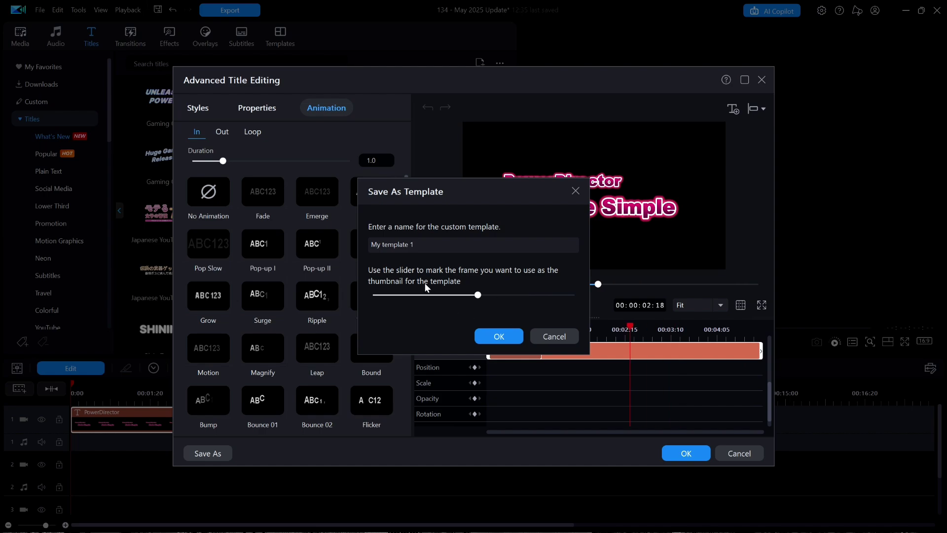
{"action": "left_click", "coordinate": [422, 245]}
{"action": "key", "text": "BackSpace"}
{"action": "key", "text": "BackSpace"}
{"action": "key", "text": "BackSpace"}
{"action": "key", "text": "BackSpace"}
{"action": "key", "text": "BackSpace"}
{"action": "key", "text": "BackSpace"}
{"action": "key", "text": "BackSpace"}
{"action": "key", "text": "BackSpace"}
{"action": "key", "text": "BackSpace"}
{"action": "key", "text": "BackSpace"}
{"action": "key", "text": "BackSpace"}
{"action": "left_click", "coordinate": [513, 340]}
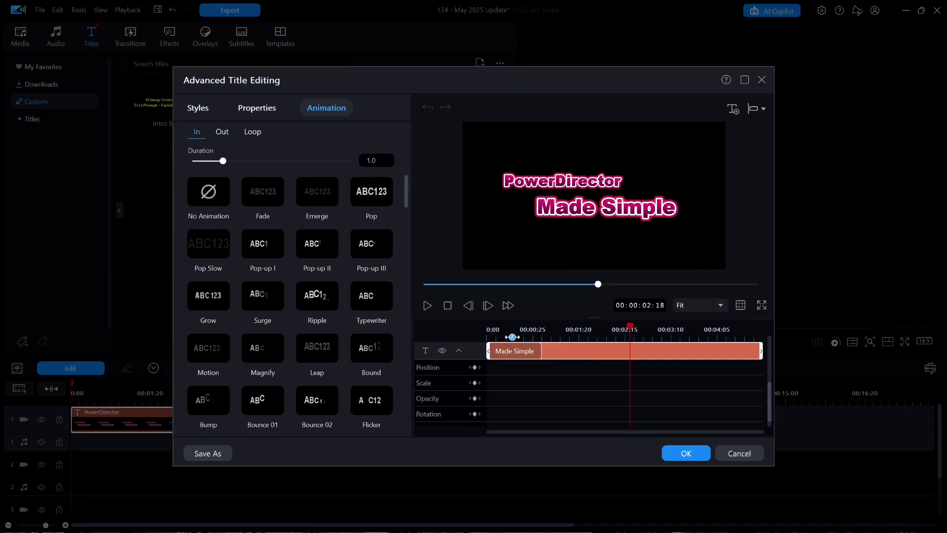
- Close the editor, preview Japanese YouTube 07, then preview the custom 'PowerDirector Made Simple' template
{"action": "left_click", "coordinate": [687, 453]}
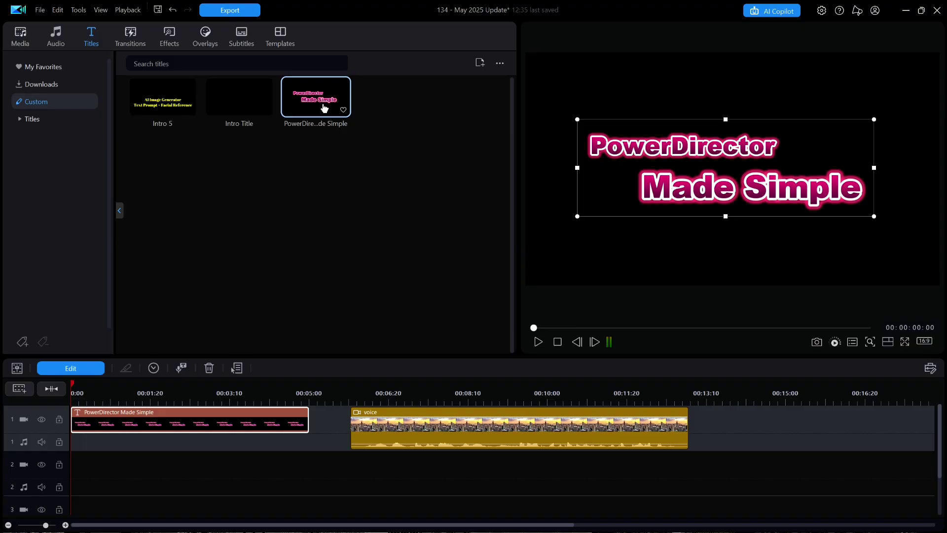
{"action": "left_click", "coordinate": [19, 120]}
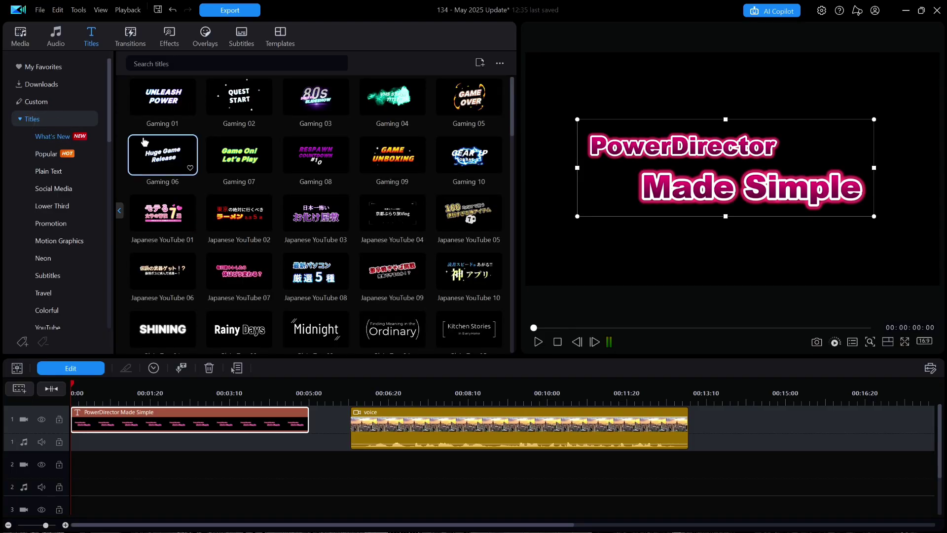
{"action": "left_click", "coordinate": [249, 280]}
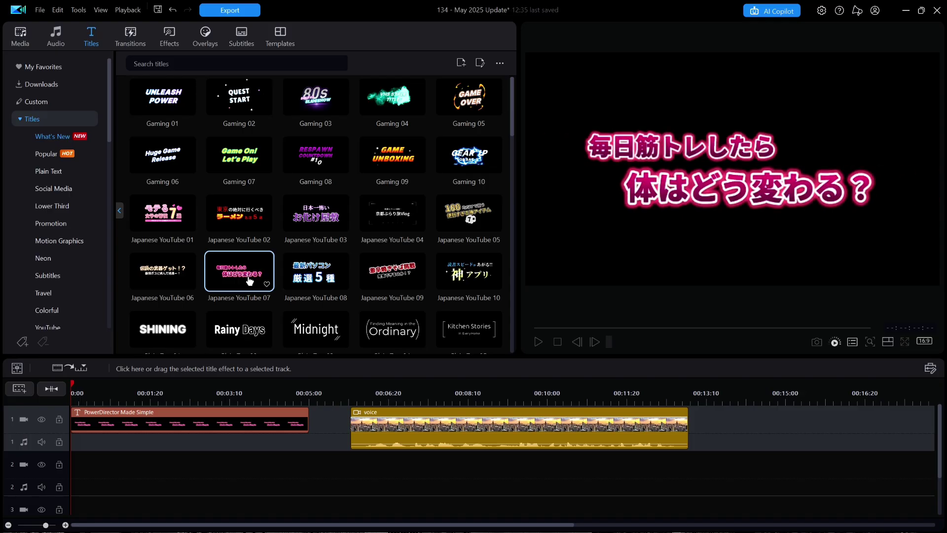
{"action": "left_click", "coordinate": [44, 102]}
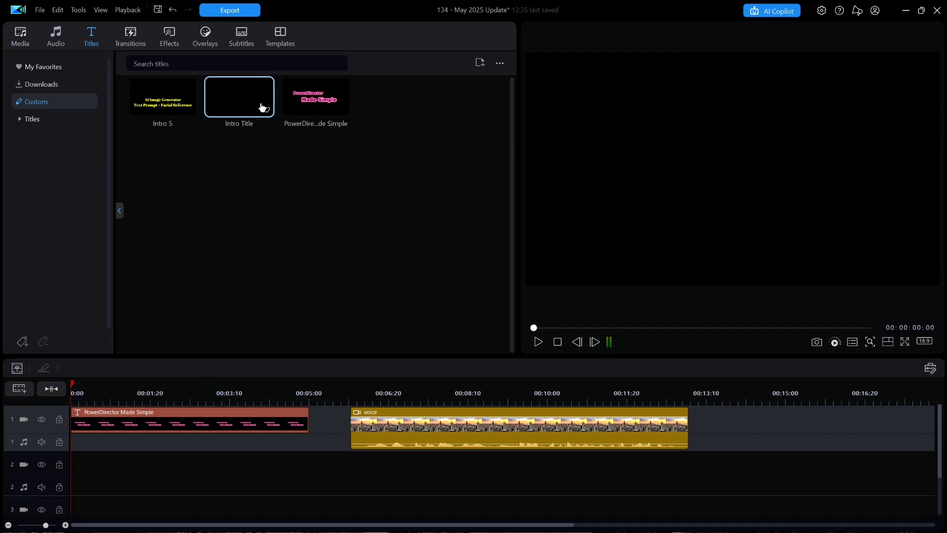
{"action": "left_click", "coordinate": [328, 107]}
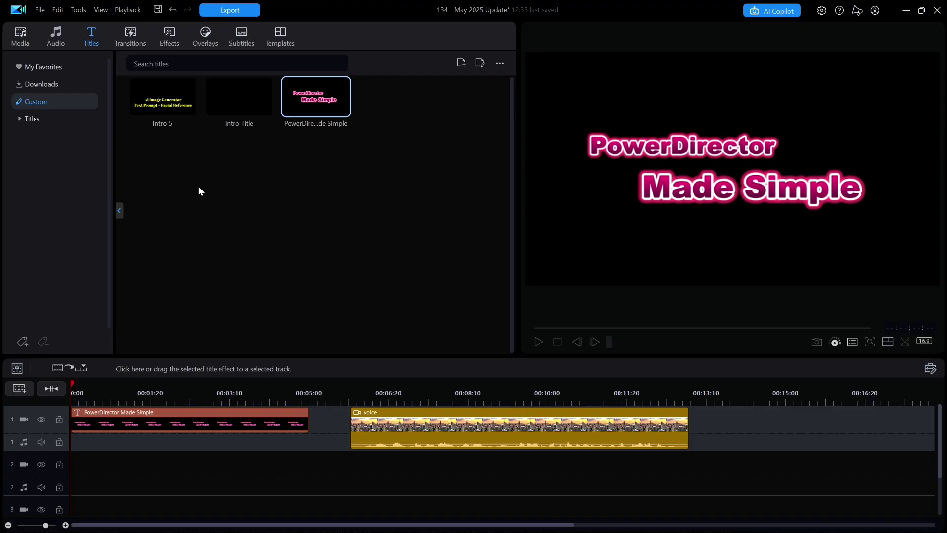
- Show the Transitions library, then select the PowerDirector Made Simple title clip on track 1
{"action": "left_click", "coordinate": [132, 34]}
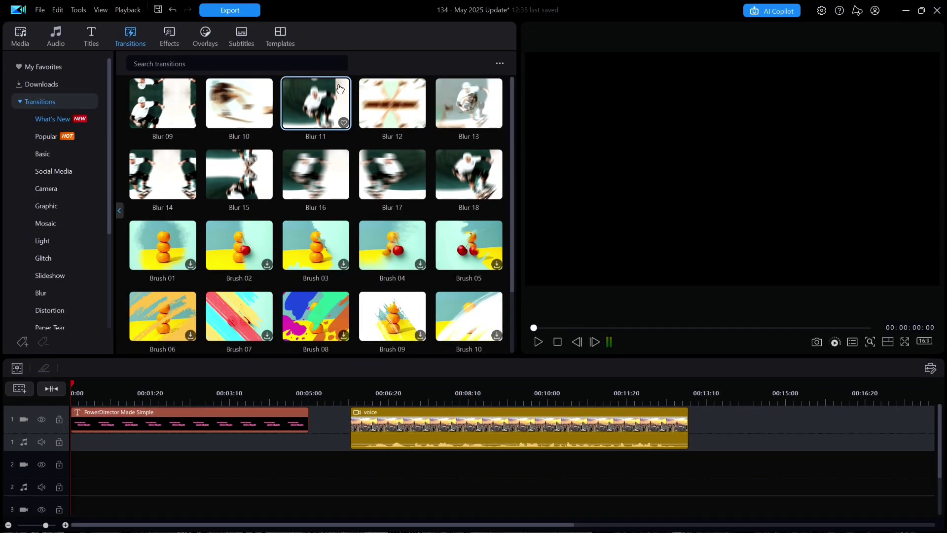
{"action": "left_click", "coordinate": [159, 416]}
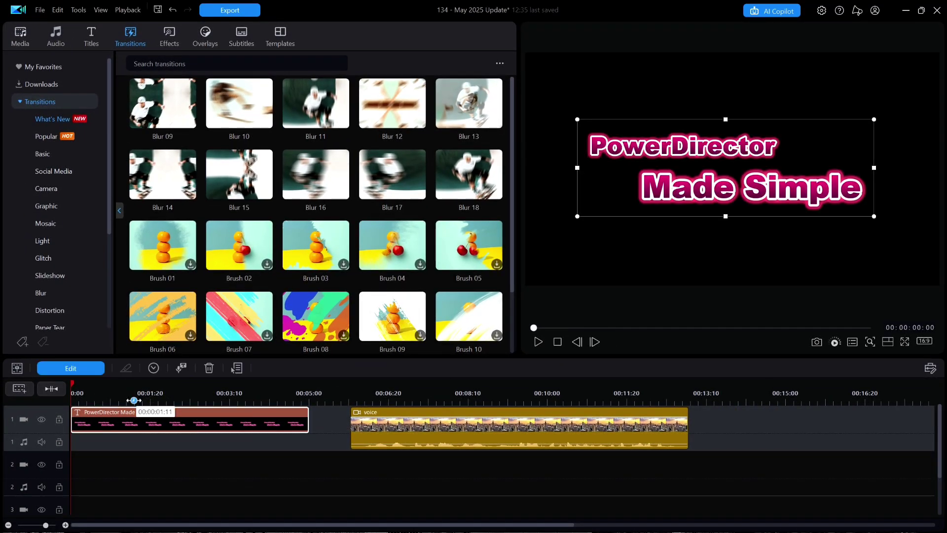
{"action": "left_click", "coordinate": [77, 368]}
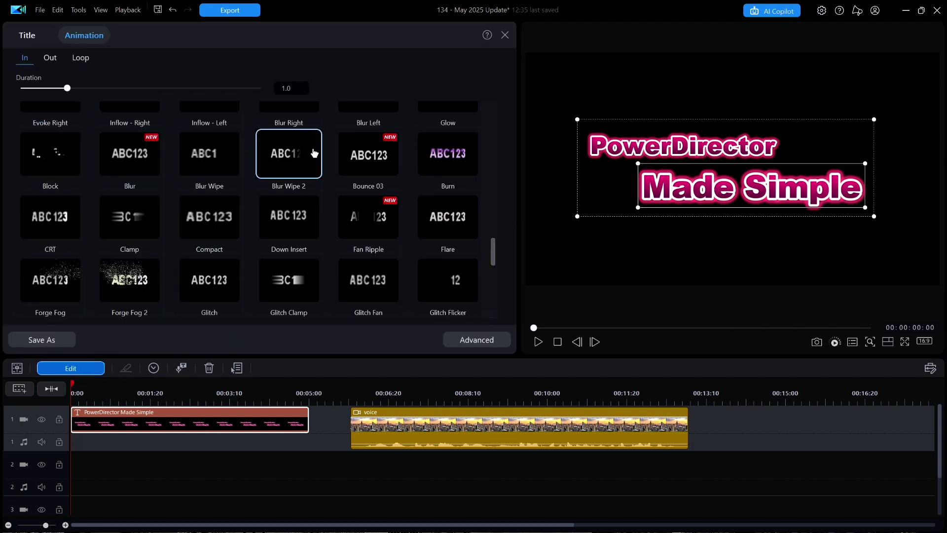
{"action": "left_click", "coordinate": [47, 58]}
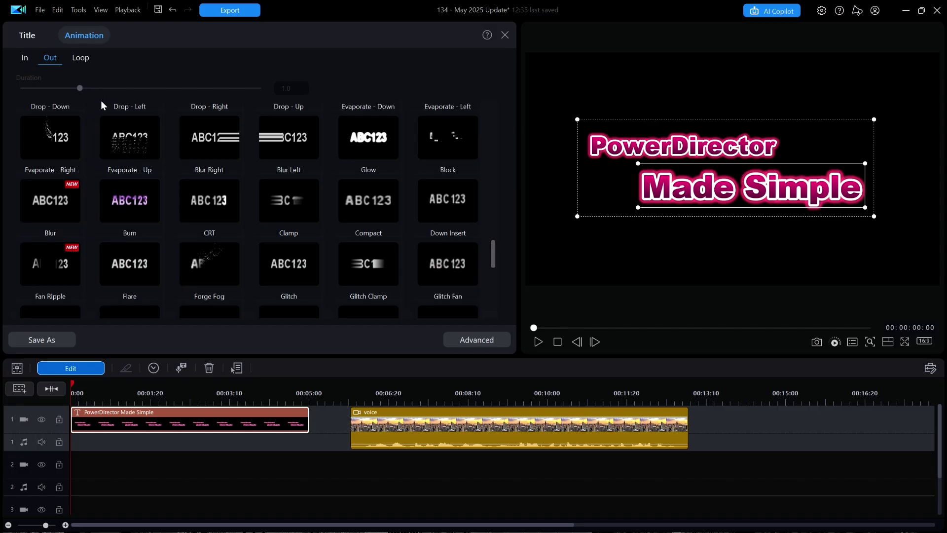
{"action": "left_click", "coordinate": [88, 57]}
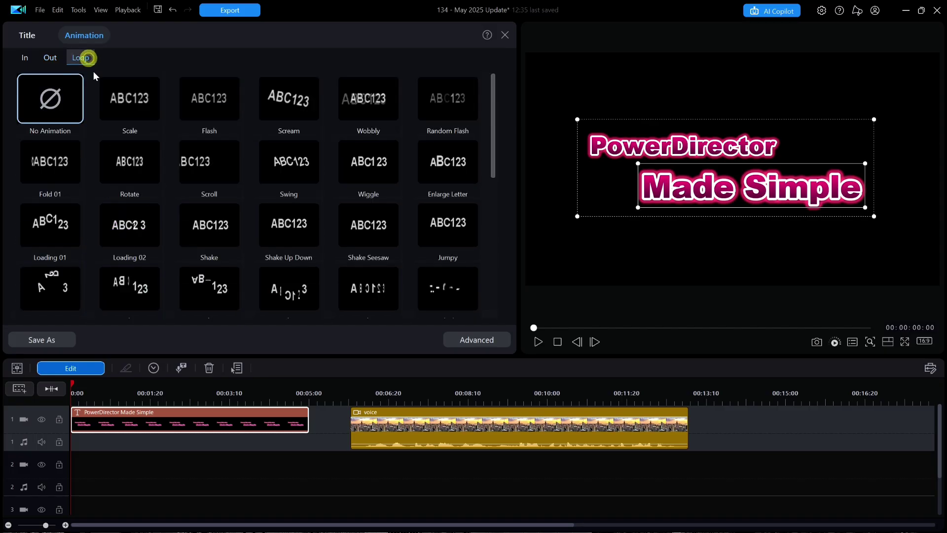
{"action": "left_click_drag", "start_coordinate": [492, 147], "coordinate": [498, 270]}
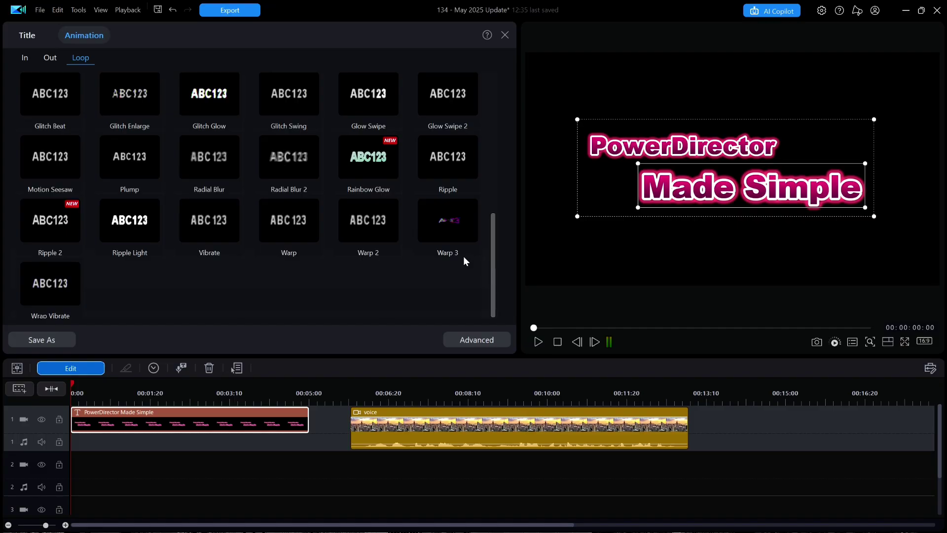
{"action": "left_click", "coordinate": [505, 36]}
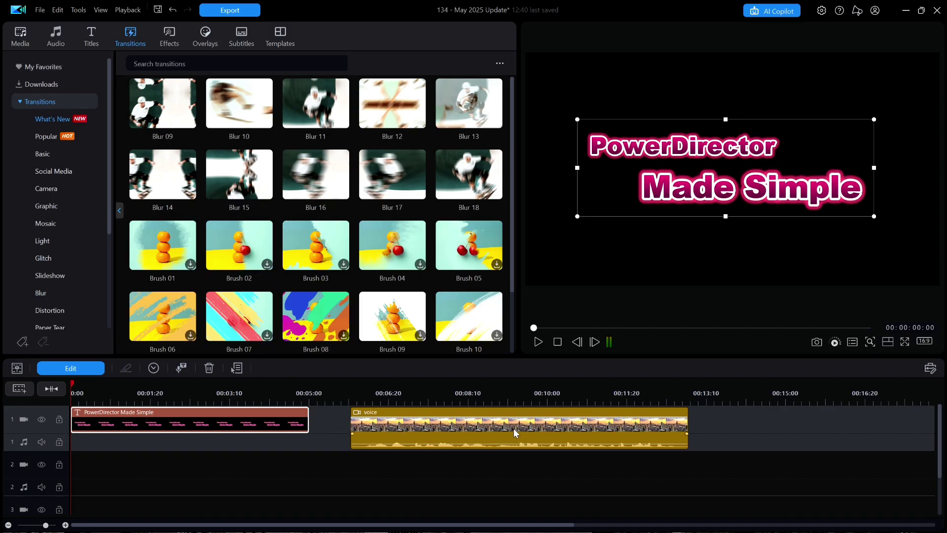
{"action": "left_click", "coordinate": [487, 428]}
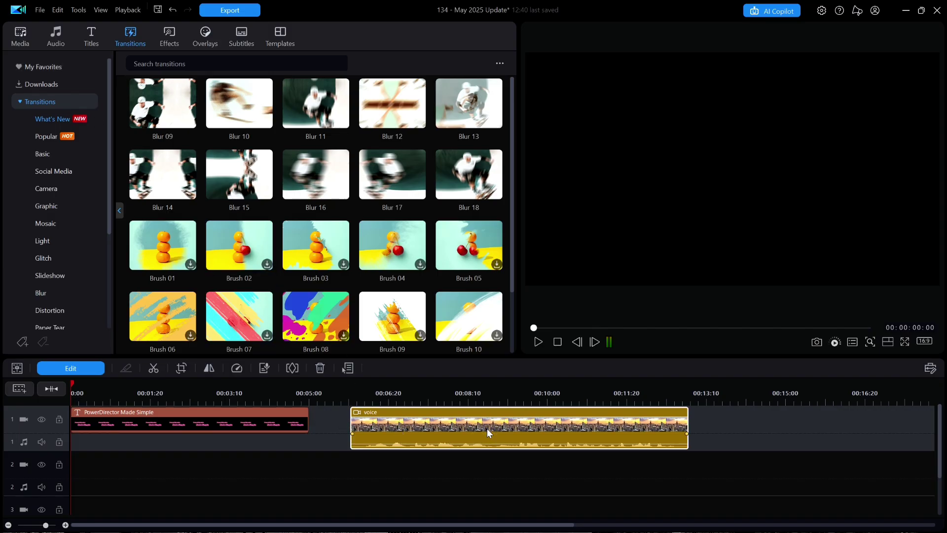
{"action": "right_click", "coordinate": [487, 429]}
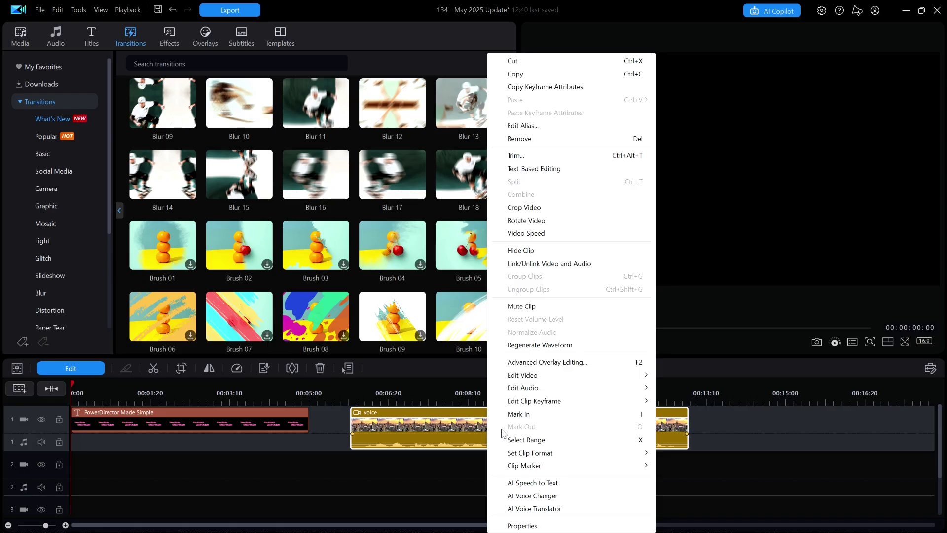
{"action": "left_click", "coordinate": [542, 510]}
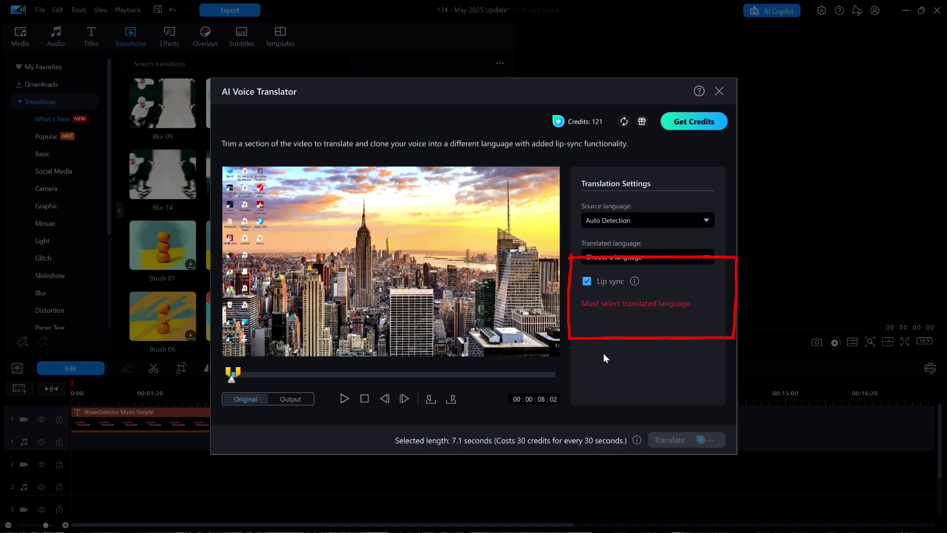
{"action": "left_click", "coordinate": [635, 281]}
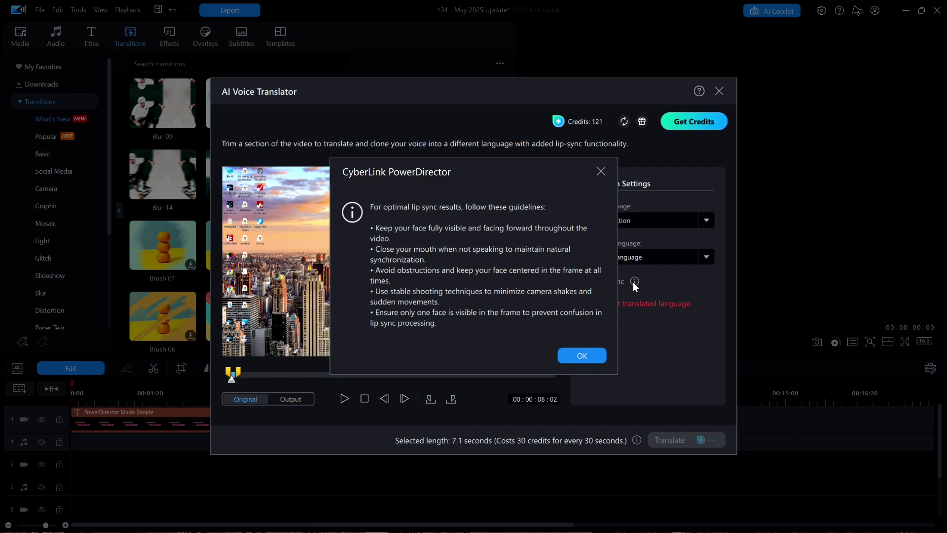
{"action": "left_click", "coordinate": [590, 355]}
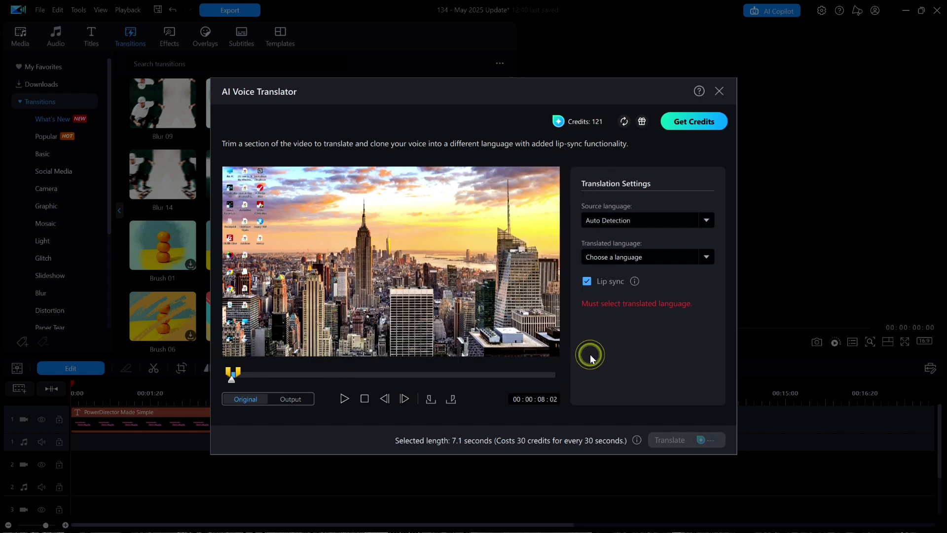
{"action": "left_click", "coordinate": [719, 91]}
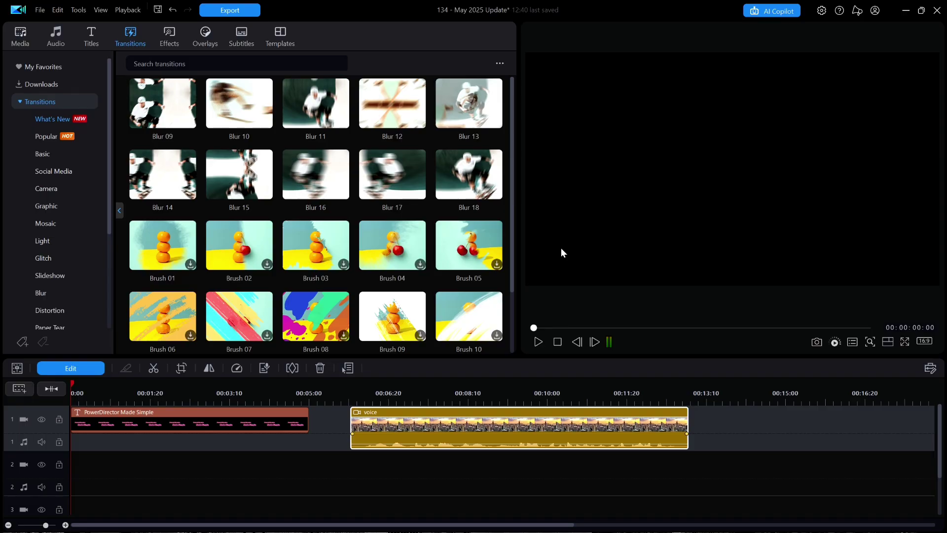
- Place the Default My Title Plain Text template on track 2, under the voice video
{"action": "left_click", "coordinate": [92, 36]}
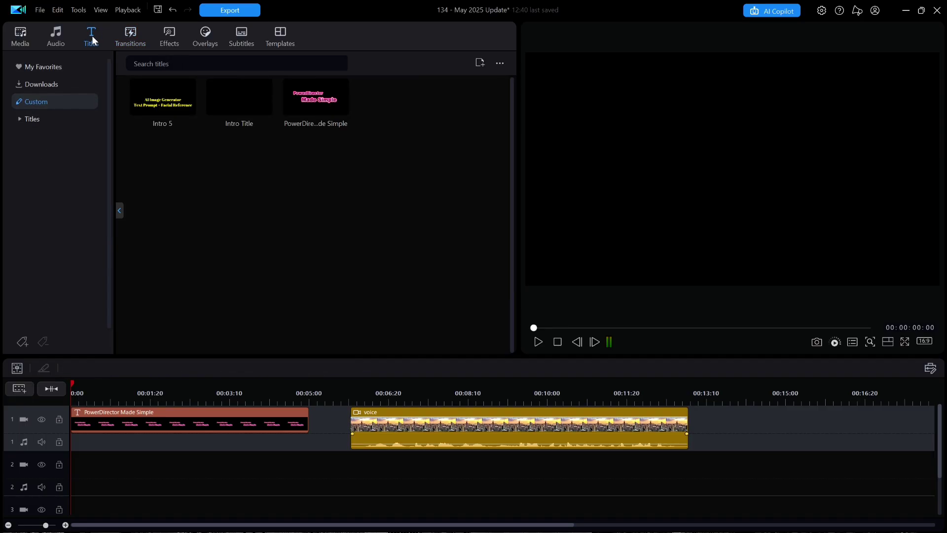
{"action": "left_click", "coordinate": [19, 120]}
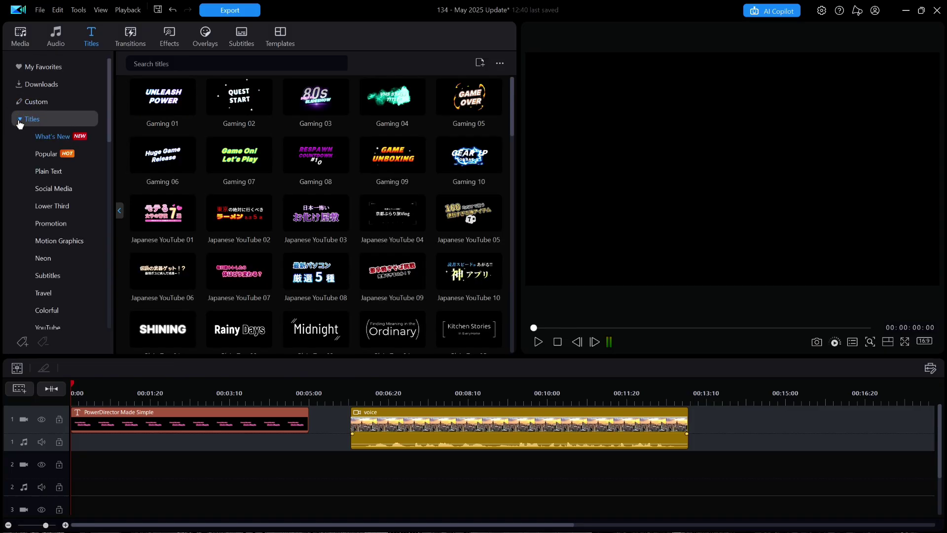
{"action": "left_click", "coordinate": [48, 173]}
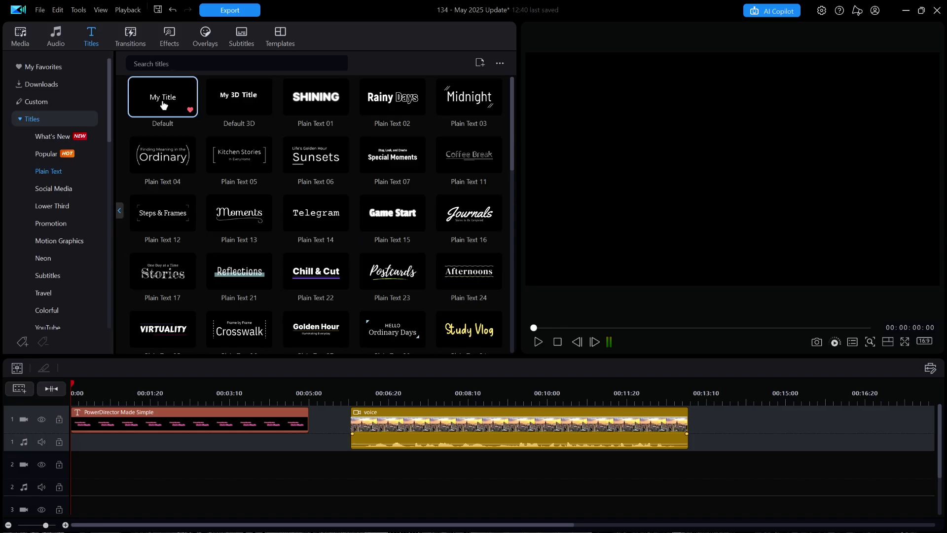
{"action": "left_click_drag", "start_coordinate": [162, 97], "coordinate": [355, 480]}
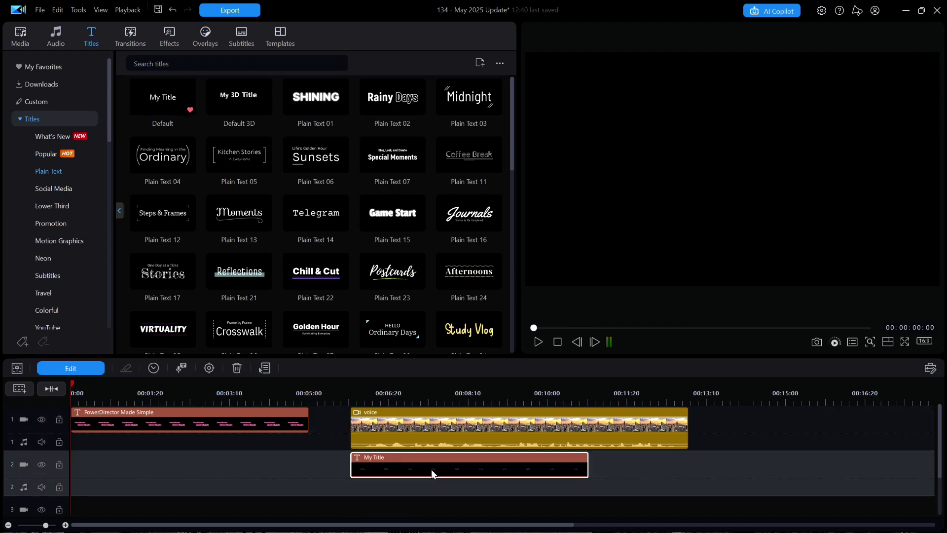
- Edit the My Title clip, check its Title settings, then show its Tracking options
{"action": "left_click", "coordinate": [84, 368]}
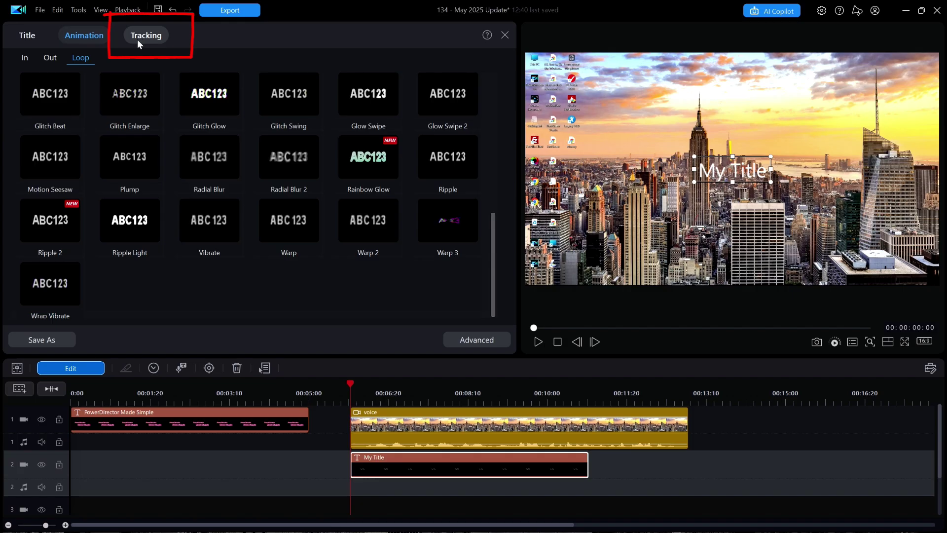
{"action": "left_click", "coordinate": [24, 35]}
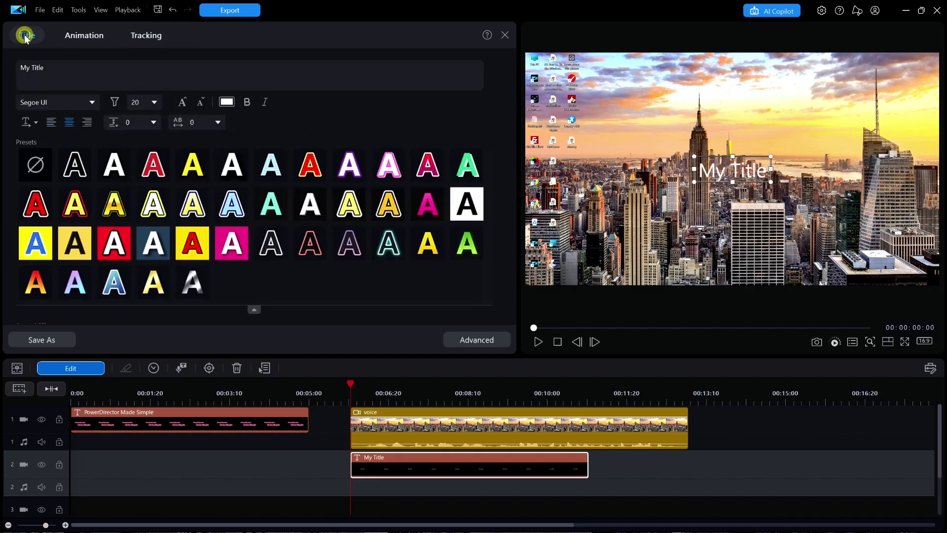
{"action": "left_click", "coordinate": [145, 36]}
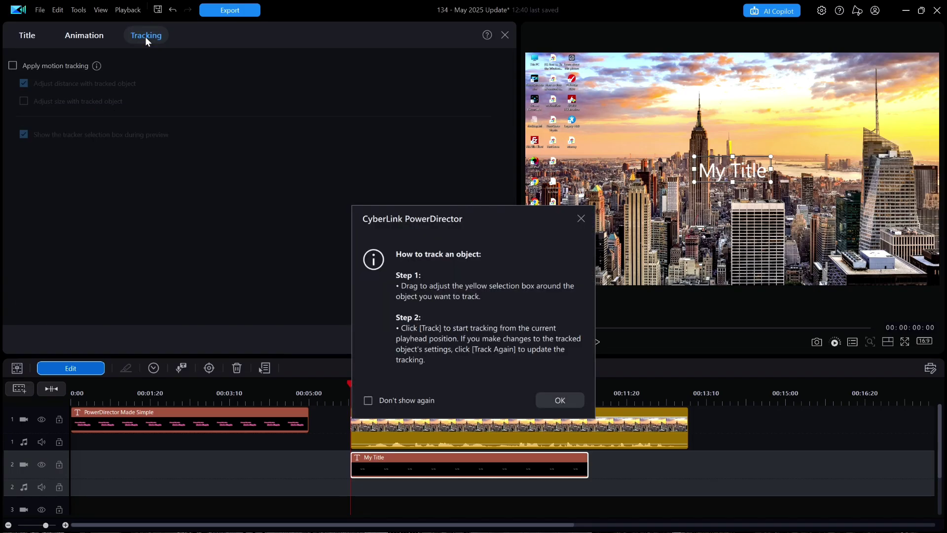